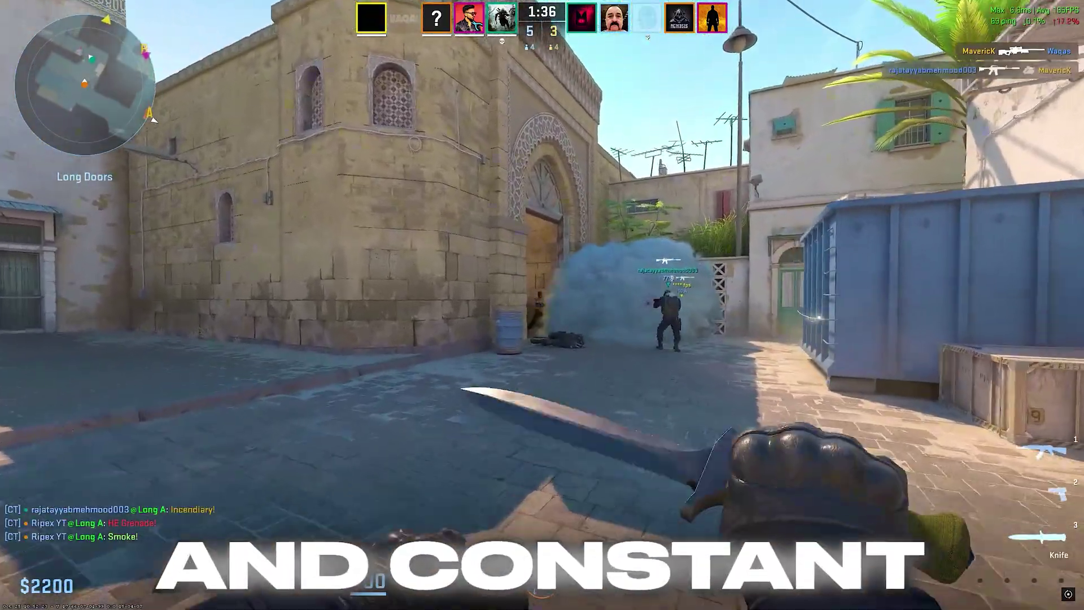
Step: Scroll down the video description and highlight the 'Get The GearUp Booster FREE' link line
key("1")
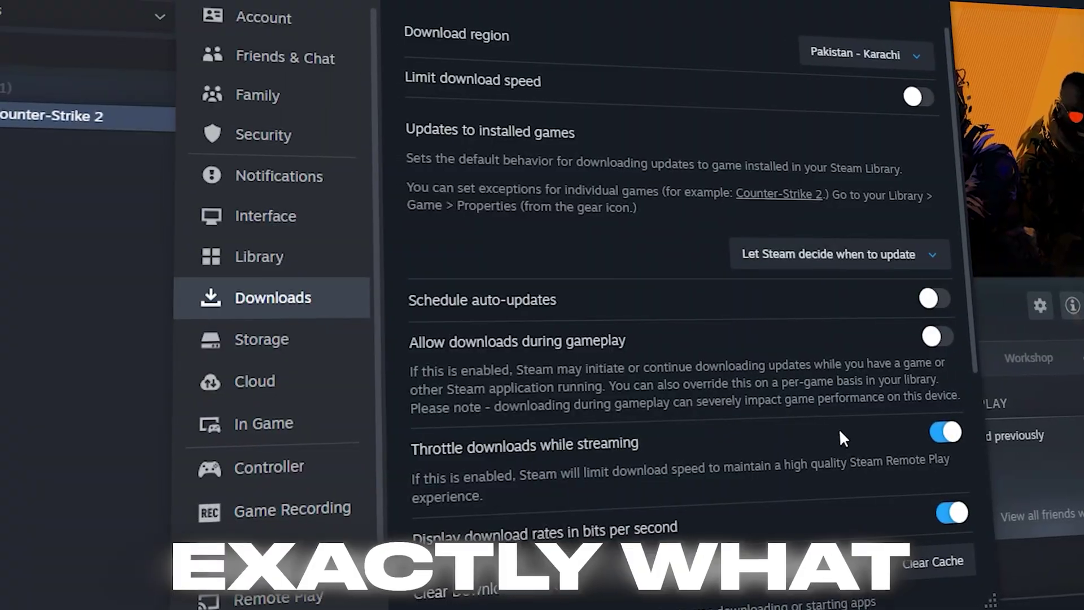
scroll(854, 435, "down", 5)
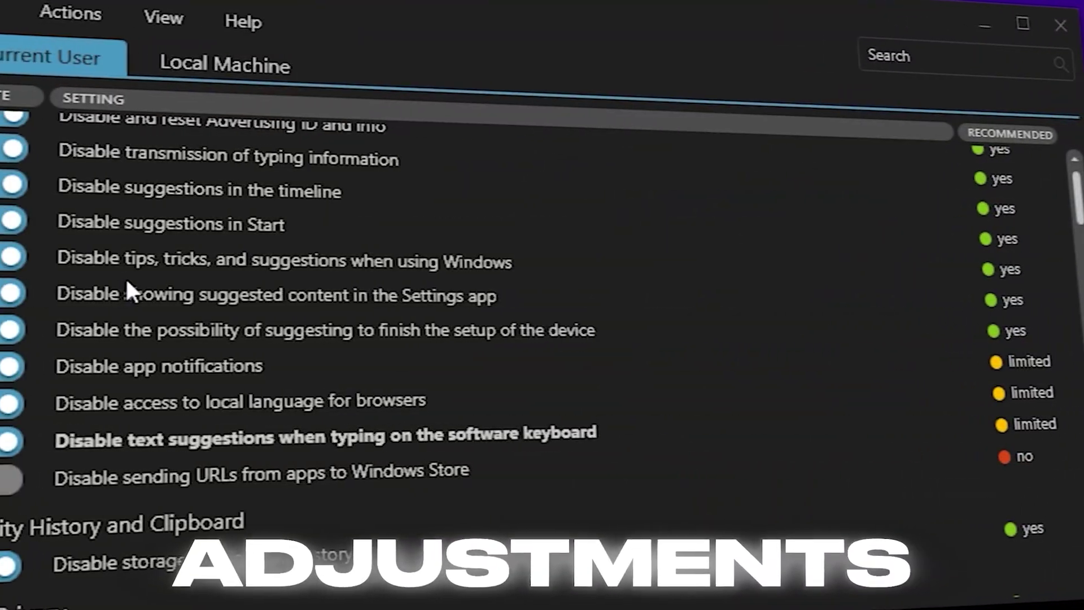
scroll(141, 277, "down", 10)
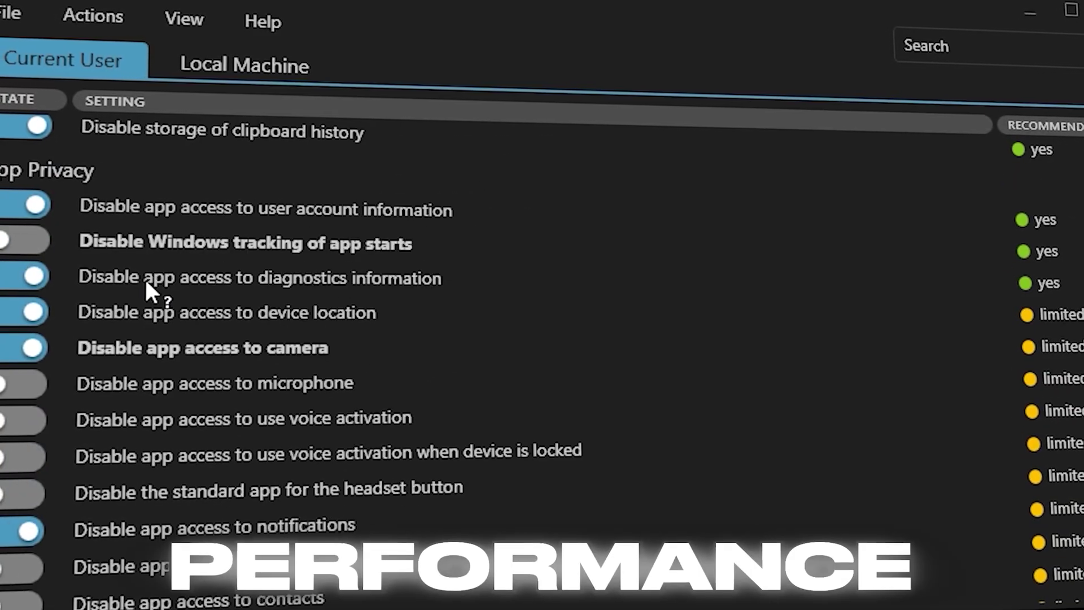
scroll(147, 277, "down", 5)
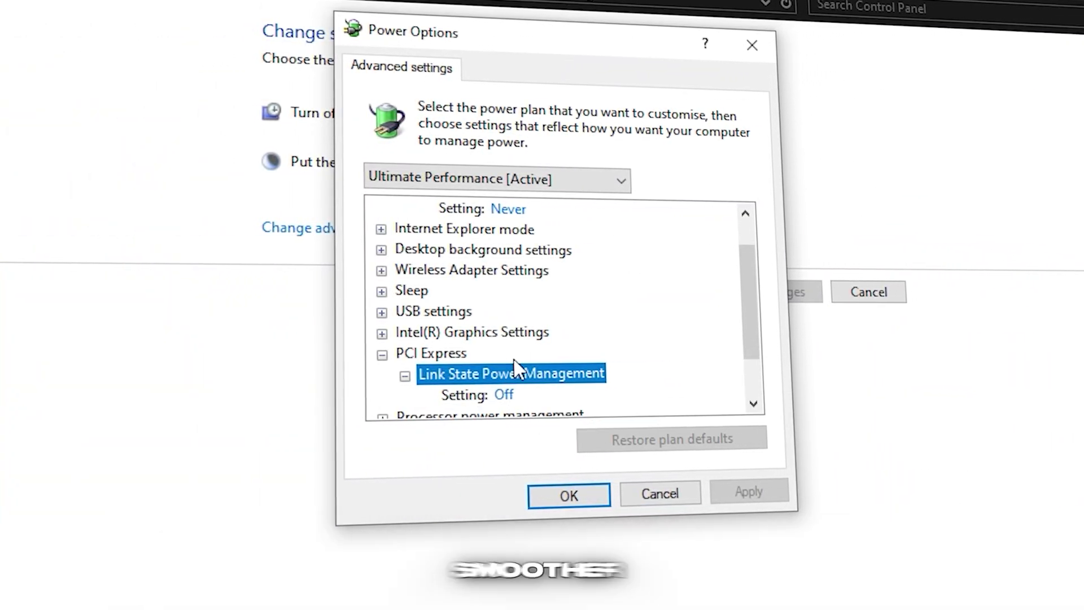
scroll(516, 372, "down", 1)
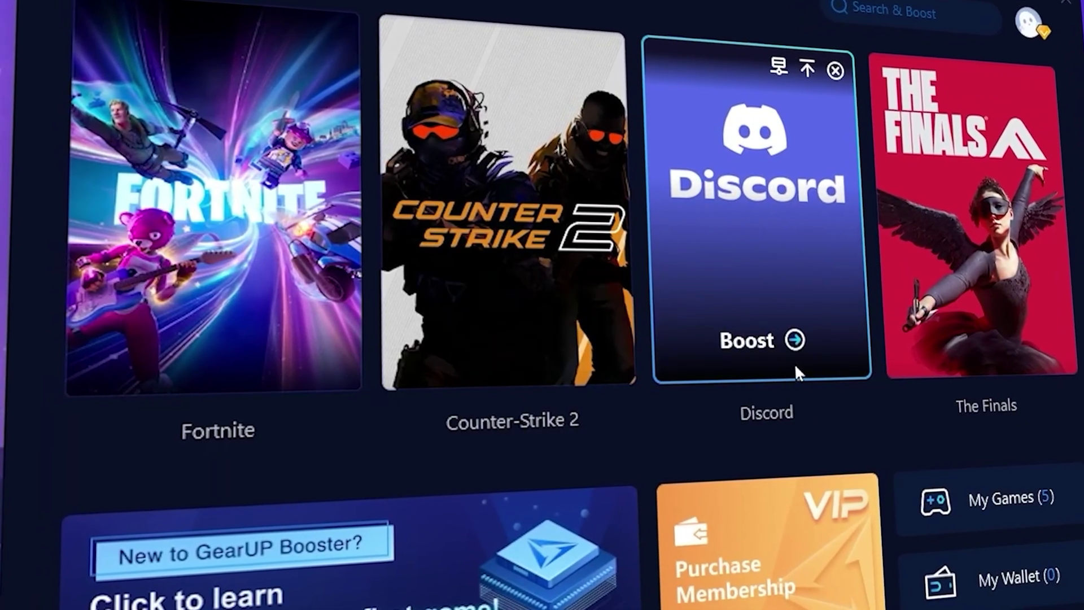
mouse_move(933, 288)
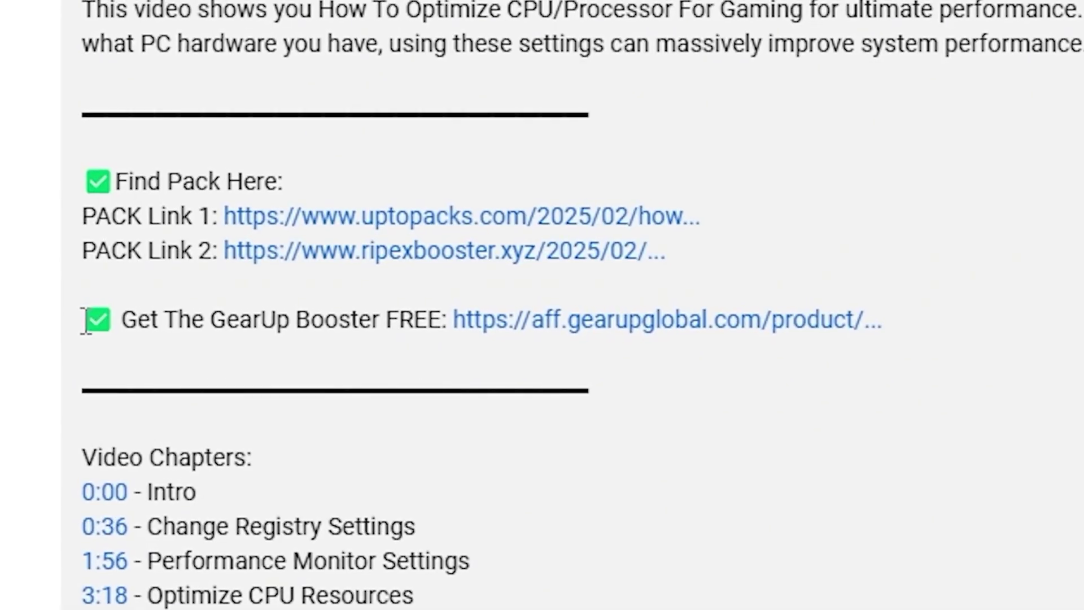
left_click_drag(88, 320, 850, 321)
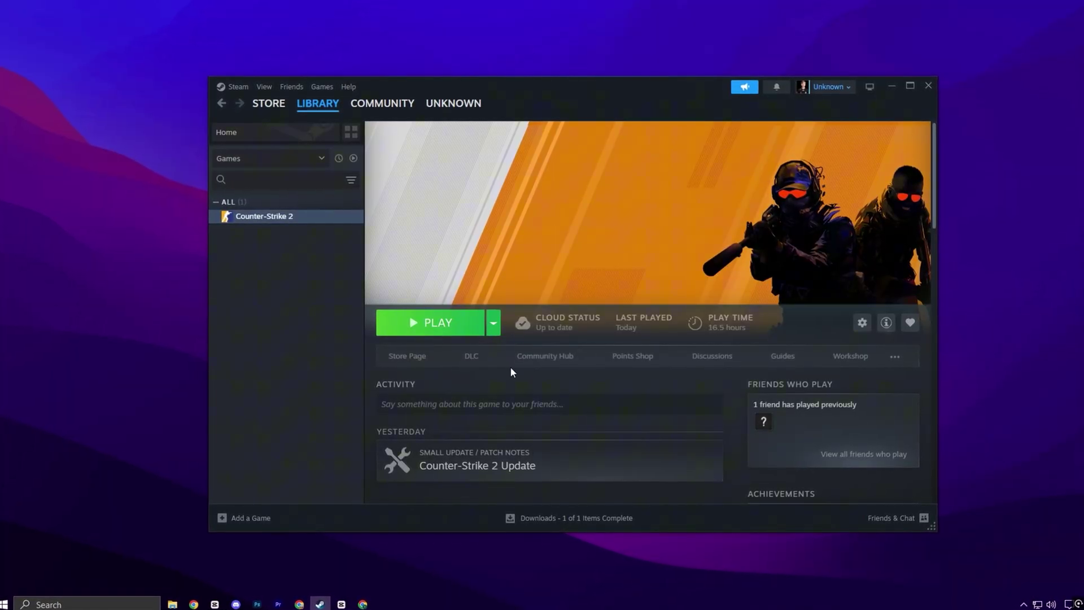
Step: Clear Steam's download cache from Settings > Downloads and confirm it
left_click(225, 85)
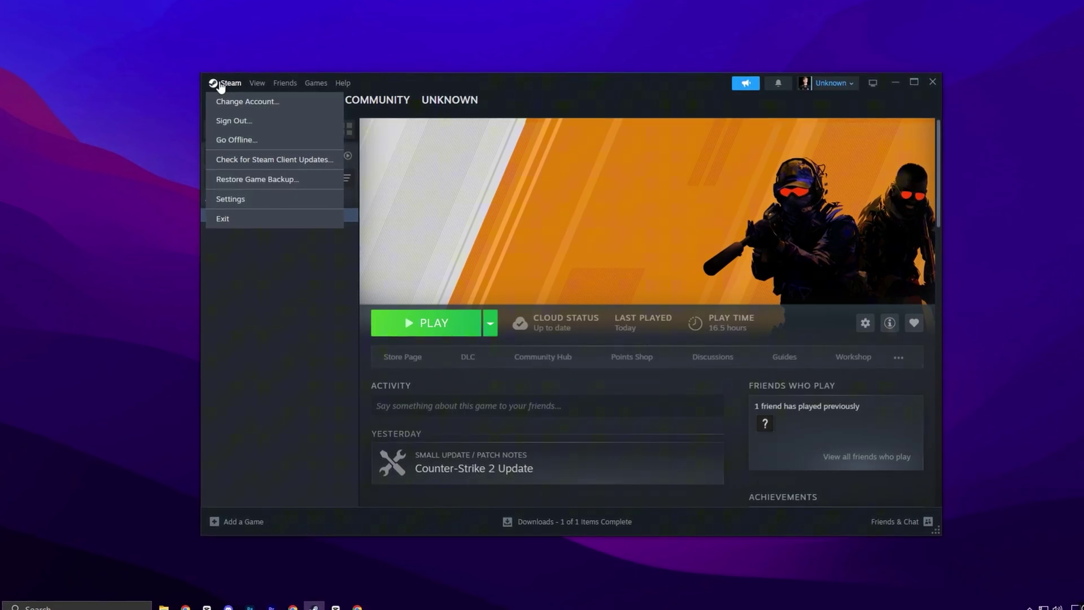
left_click(233, 200)
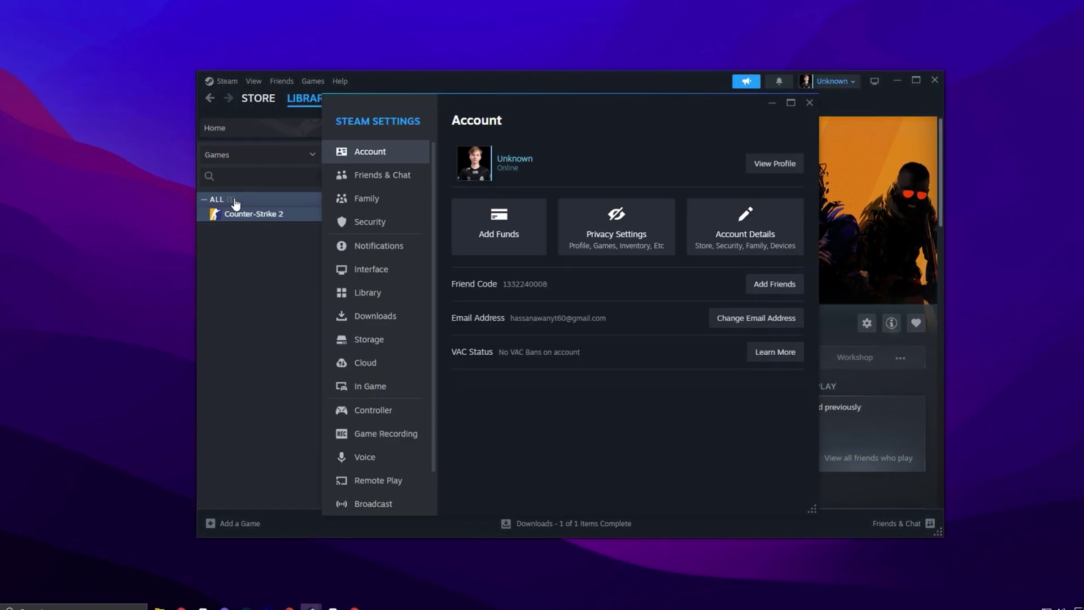
left_click(373, 315)
scroll(725, 404, "down", 3)
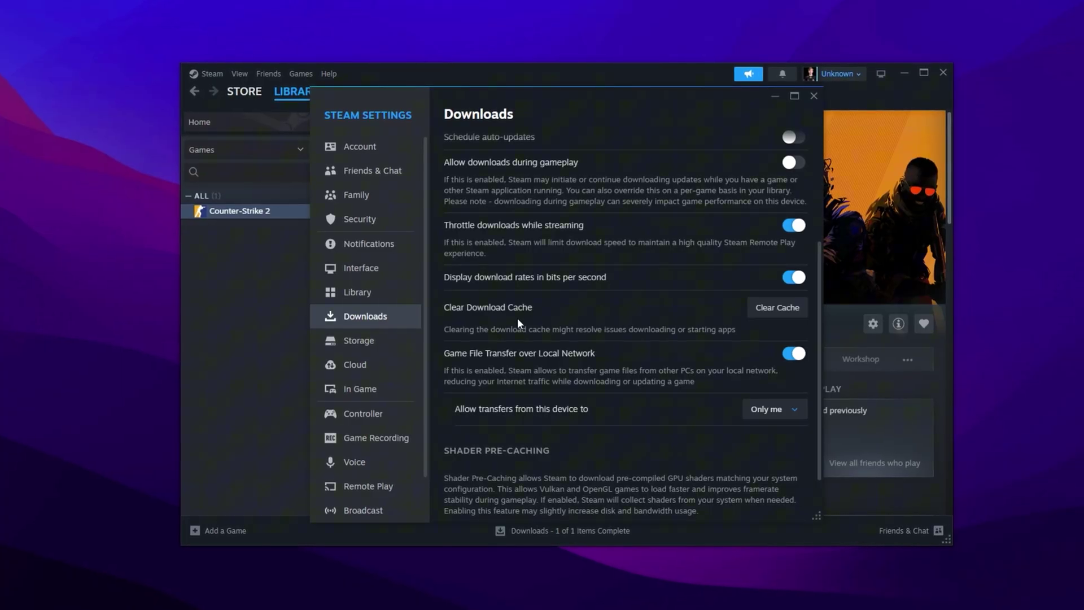
left_click(762, 317)
left_click(662, 342)
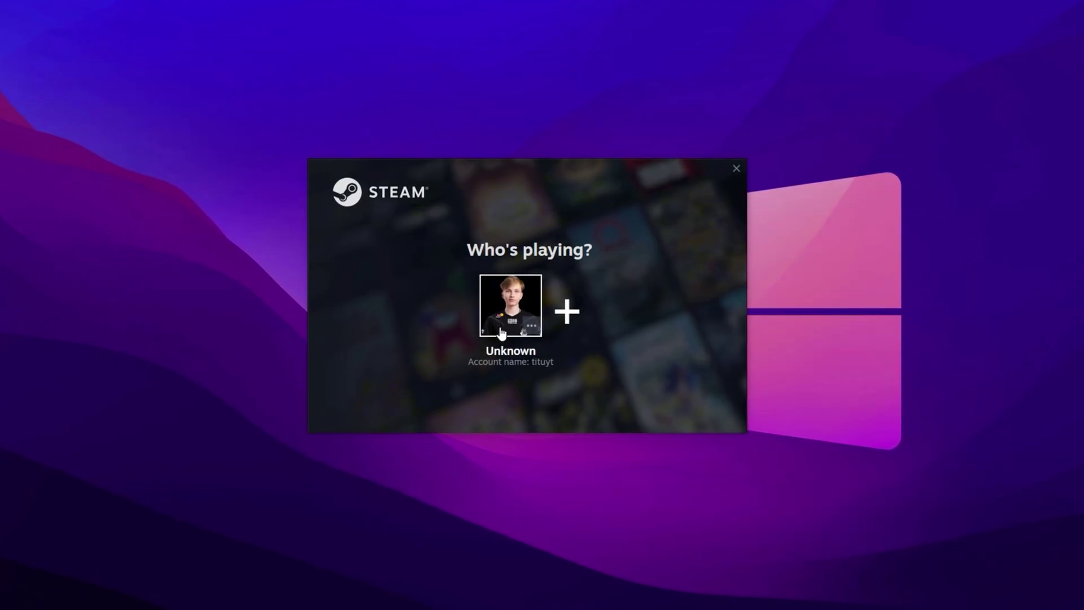
Step: Sign back in to the Steam account and go to the Friends & Chat settings page
left_click(501, 327)
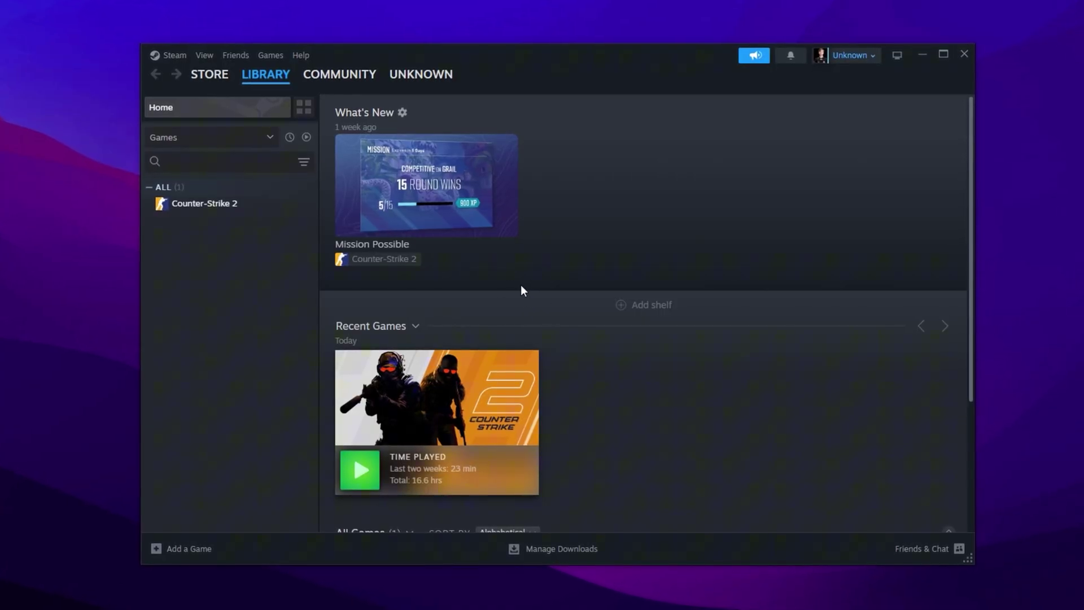
left_click(167, 54)
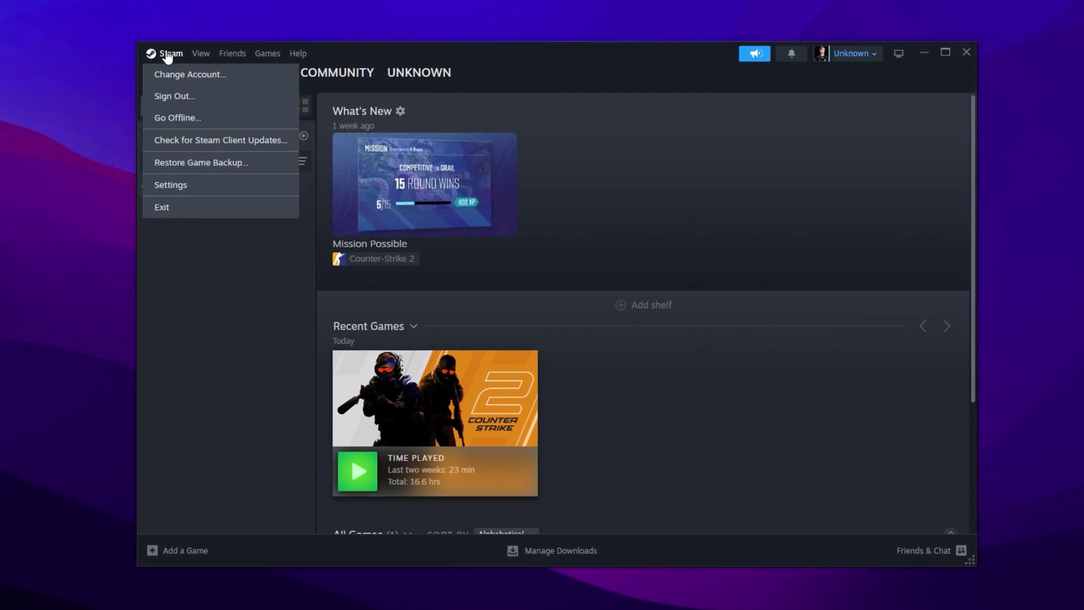
left_click(181, 185)
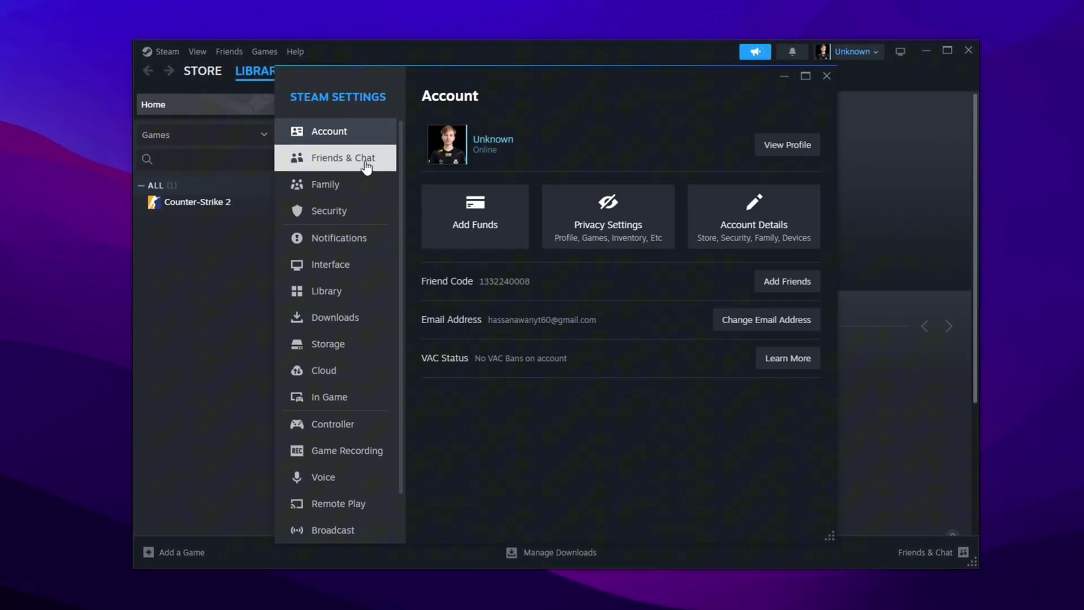
left_click(342, 158)
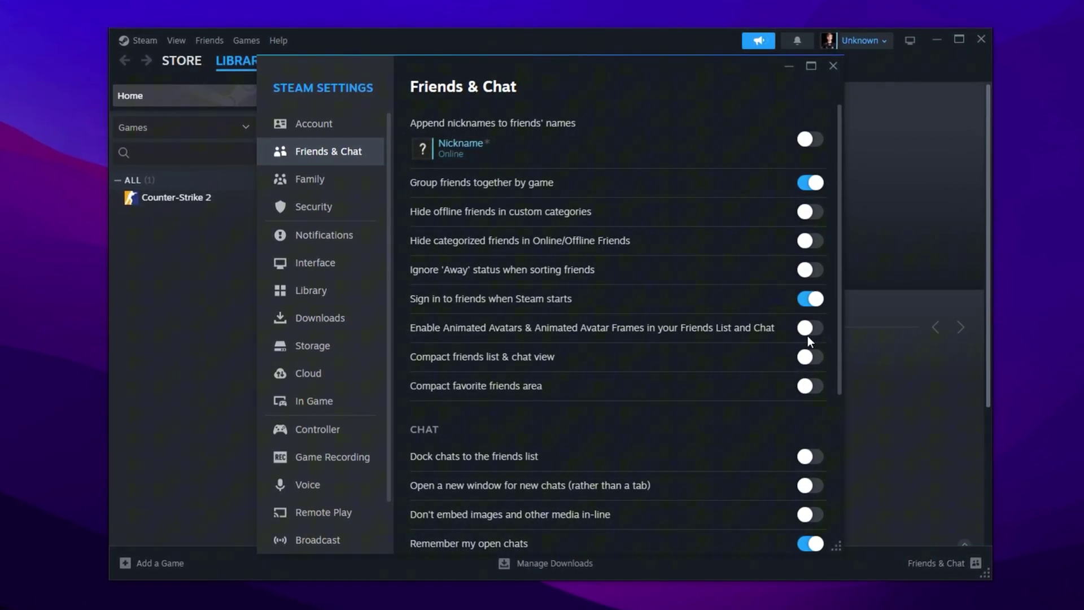
Step: Look through Steam's Interface settings page, then move to the Library settings page
left_click(321, 263)
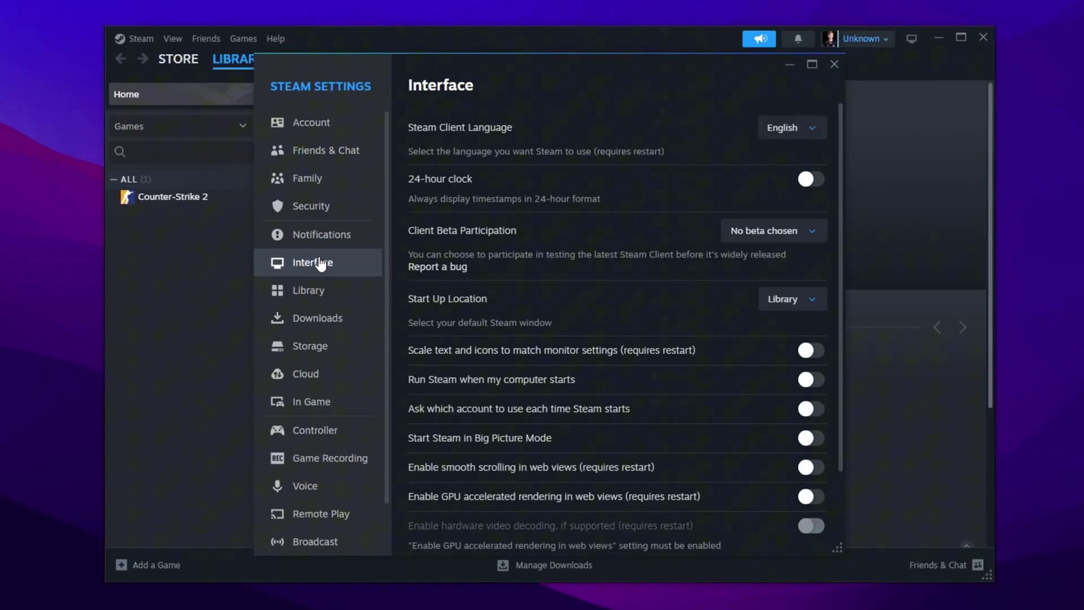
scroll(730, 438, "down", 2)
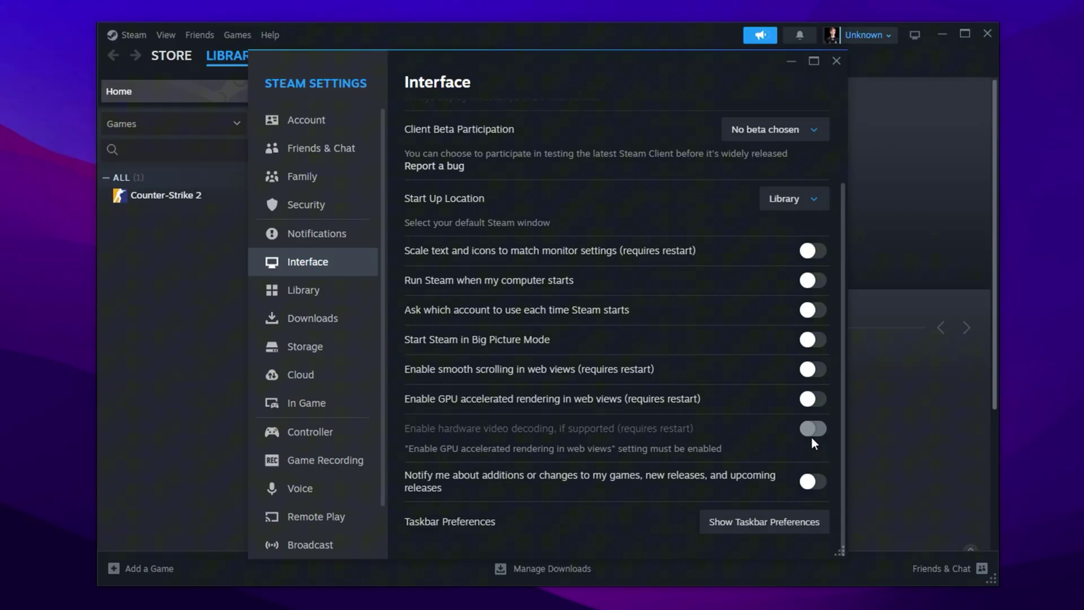
left_click(303, 292)
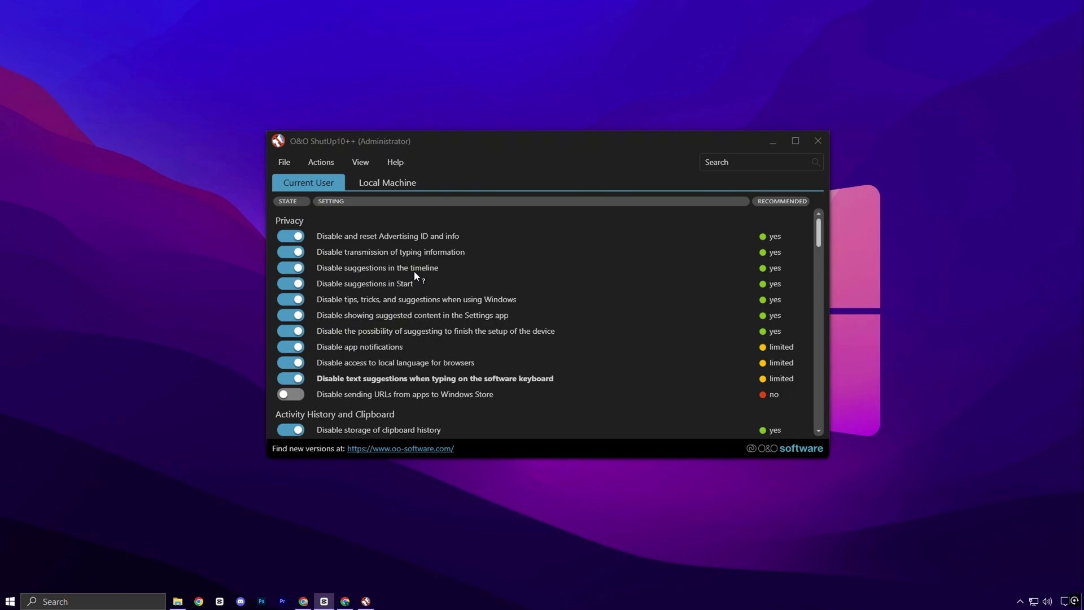
scroll(415, 273, "down", 2)
scroll(416, 272, "up", 2)
Step: Open the uptopacks.com 'Fix Fortnite FPS Drops & Stutters on PC' post in Chrome and scroll to DOWNLOAD FILE
left_click(345, 602)
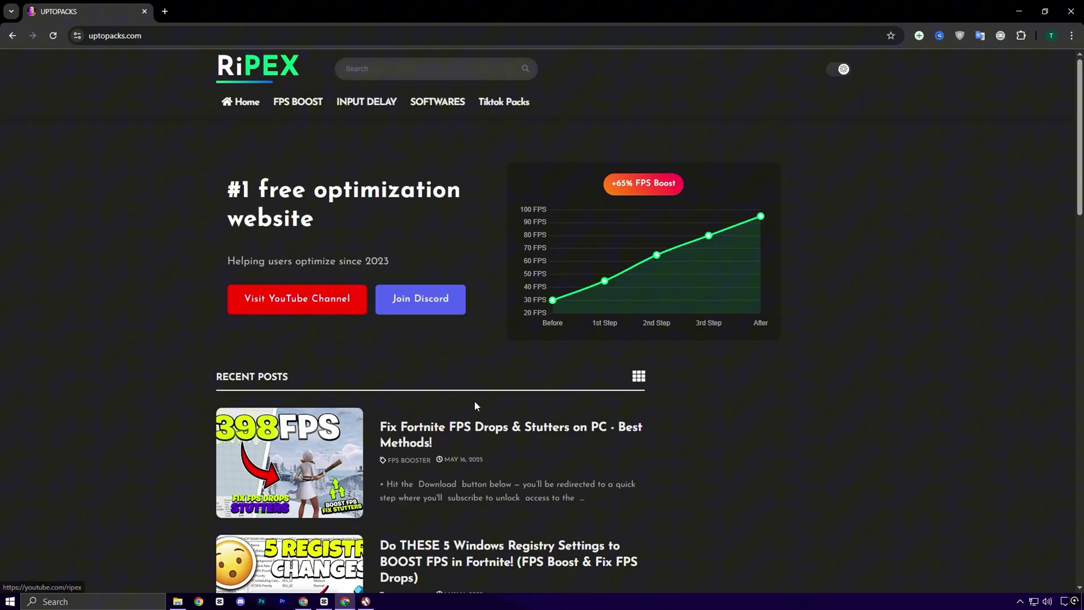
scroll(474, 406, "down", 2)
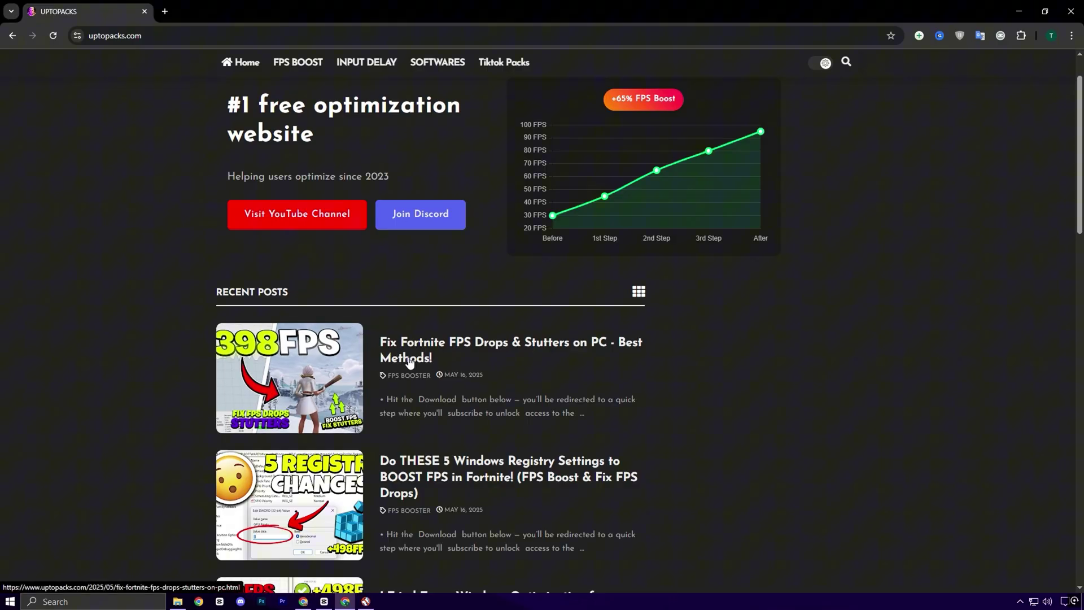
left_click(475, 437)
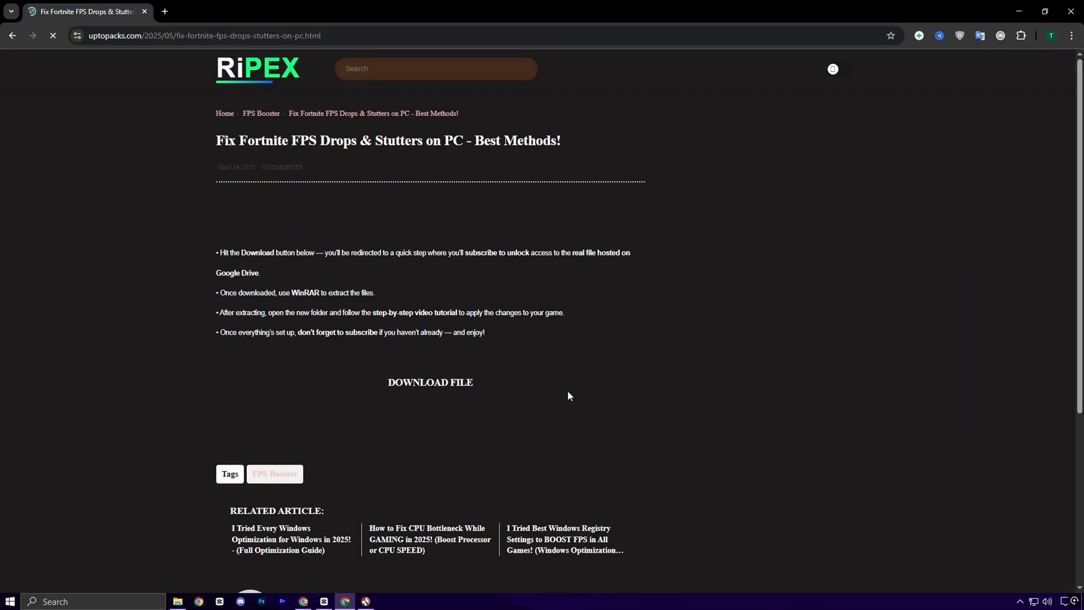
scroll(568, 390, "down", 5)
scroll(567, 396, "down", 2)
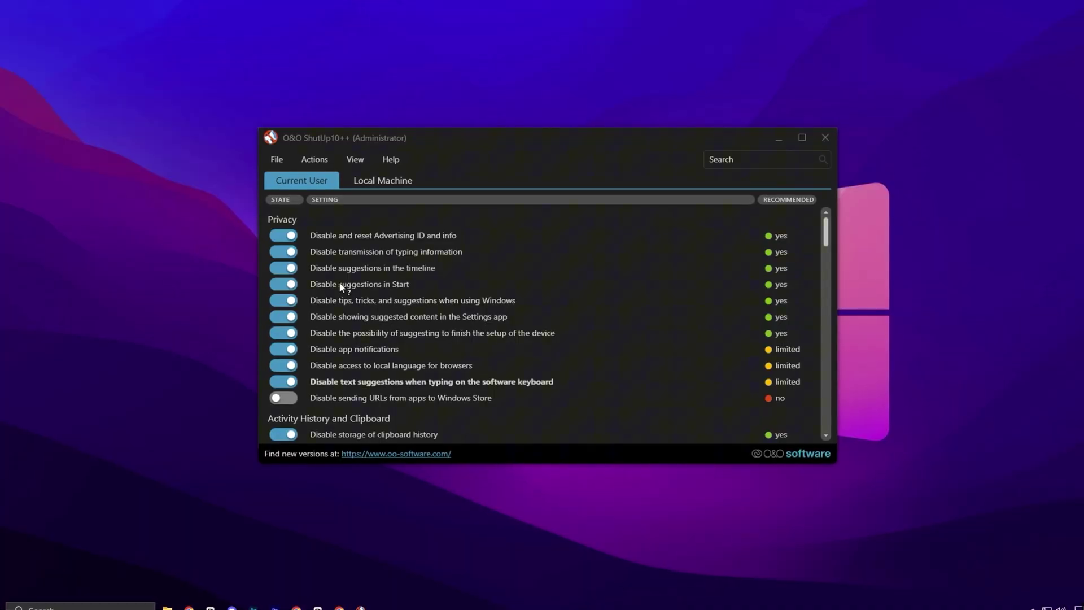
scroll(339, 281, "down", 1)
scroll(338, 283, "down", 2)
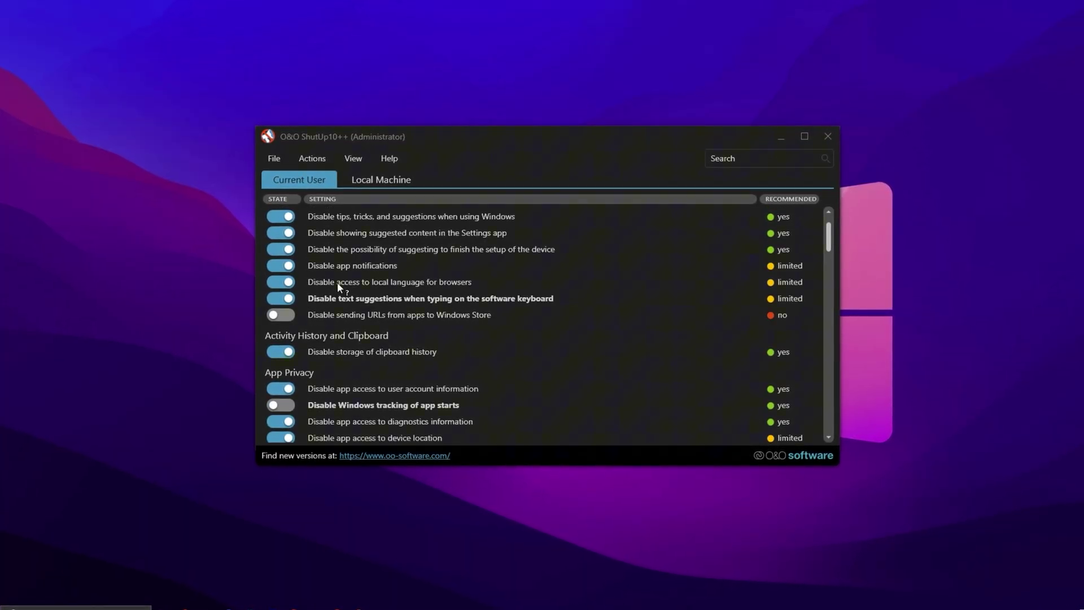
scroll(338, 282, "down", 3)
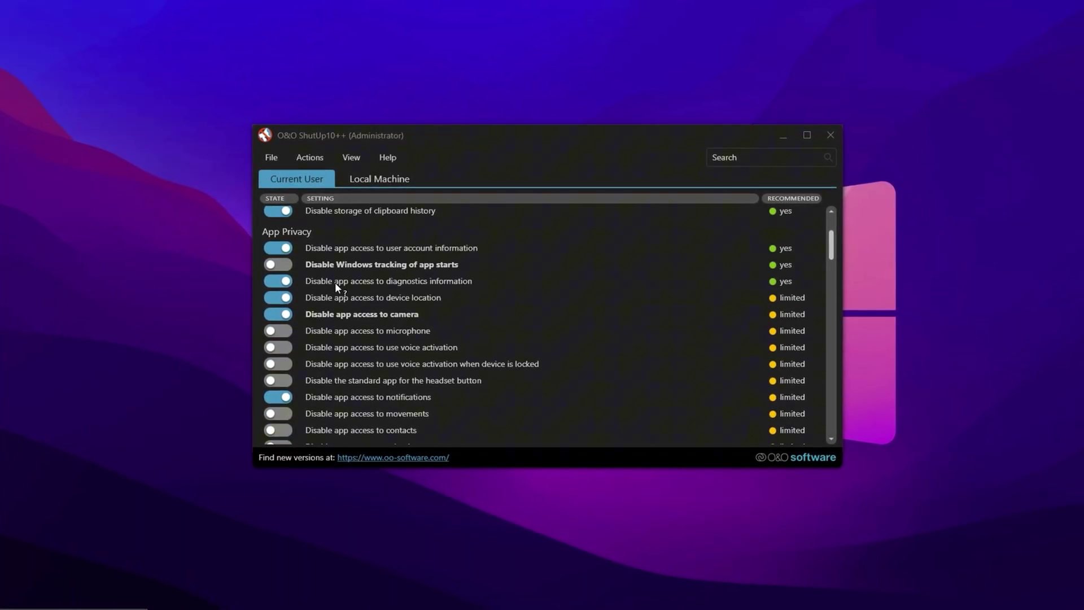
scroll(334, 283, "down", 2)
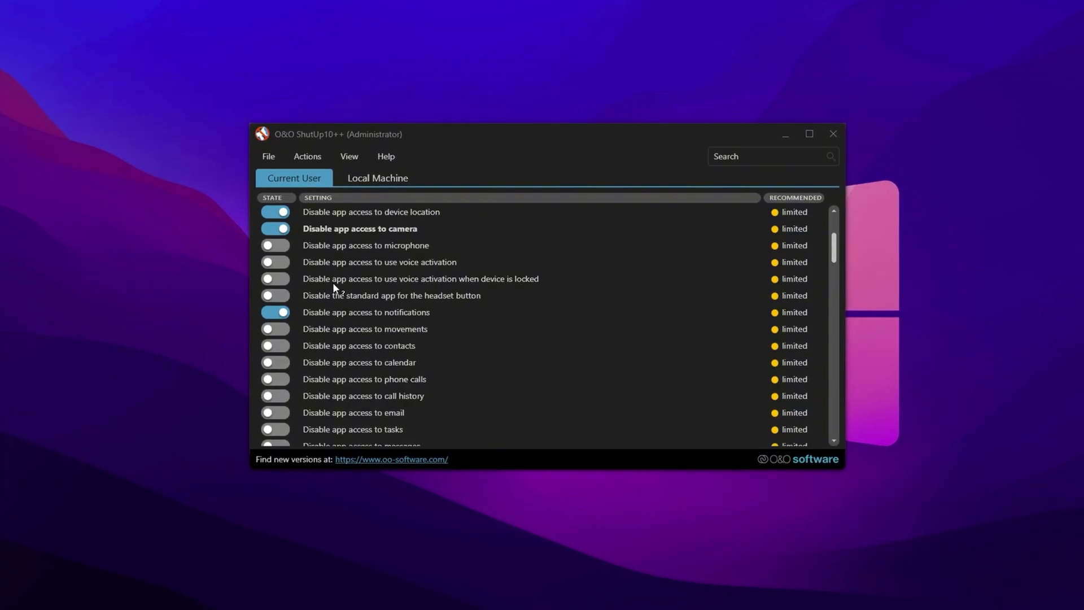
scroll(333, 285, "down", 7)
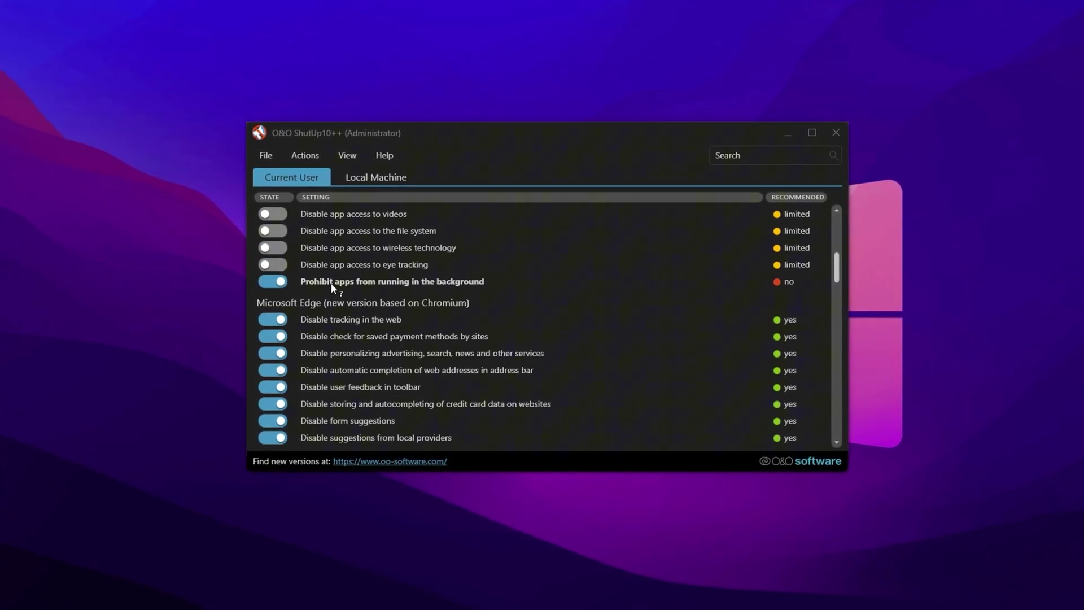
scroll(332, 285, "down", 1)
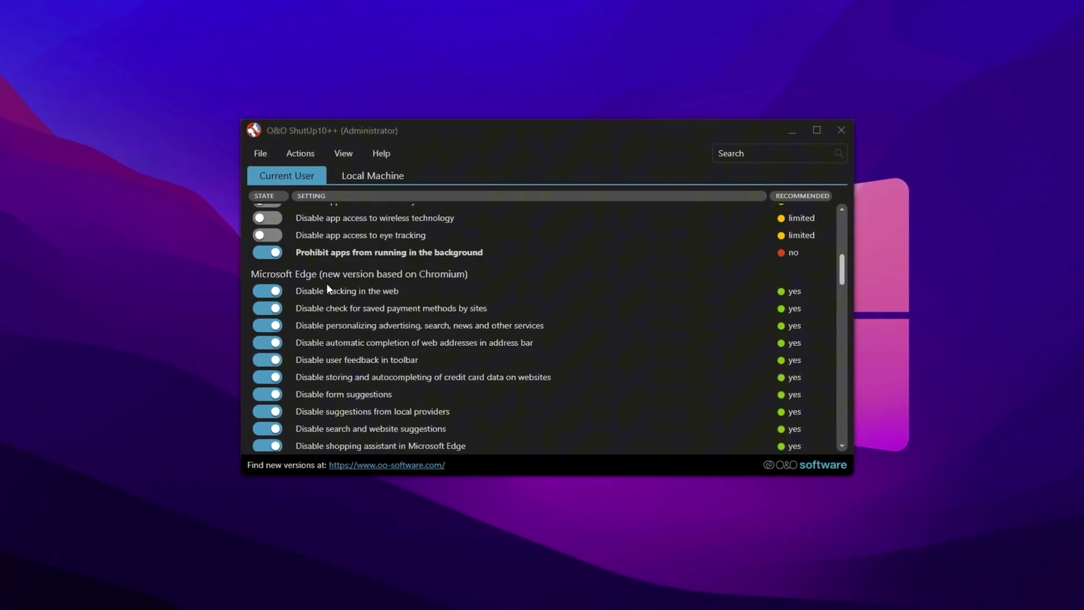
scroll(325, 284, "up", 3)
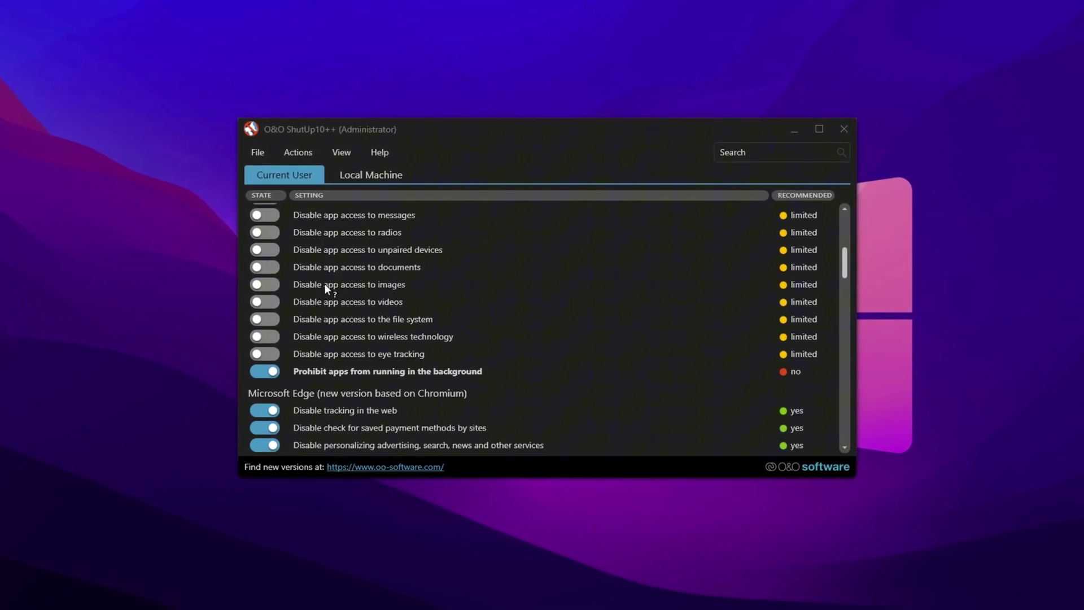
scroll(324, 283, "up", 7)
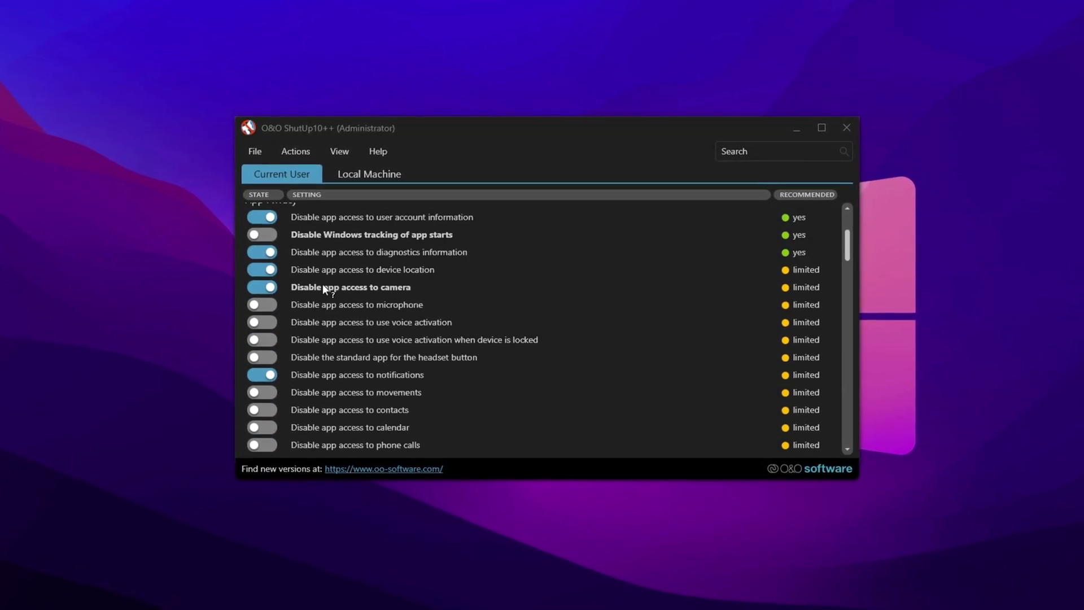
scroll(323, 286, "up", 6)
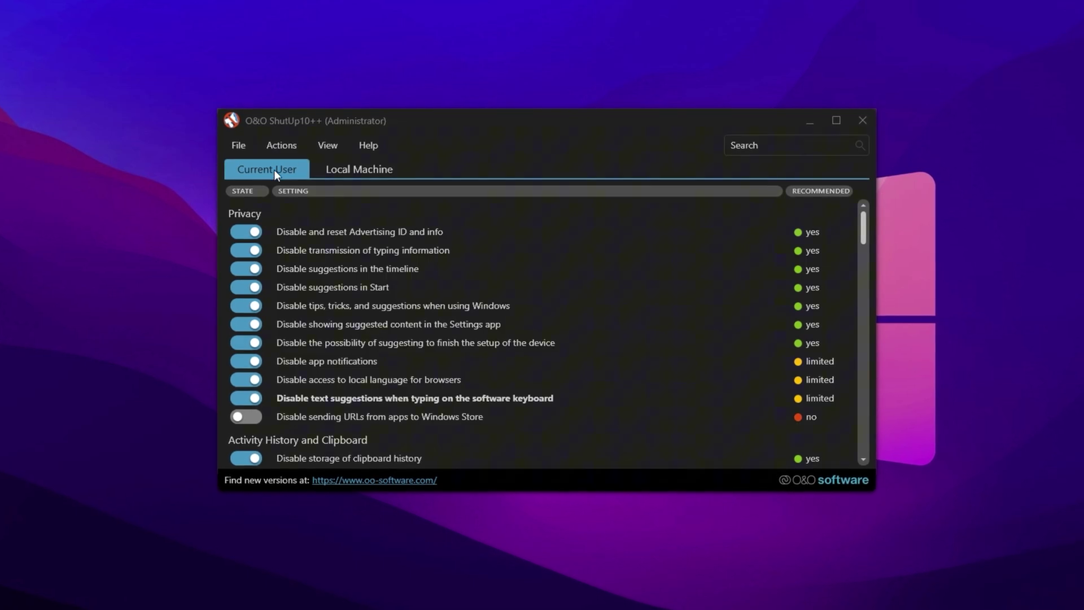
left_click(338, 170)
left_click(303, 169)
scroll(348, 331, "down", 3)
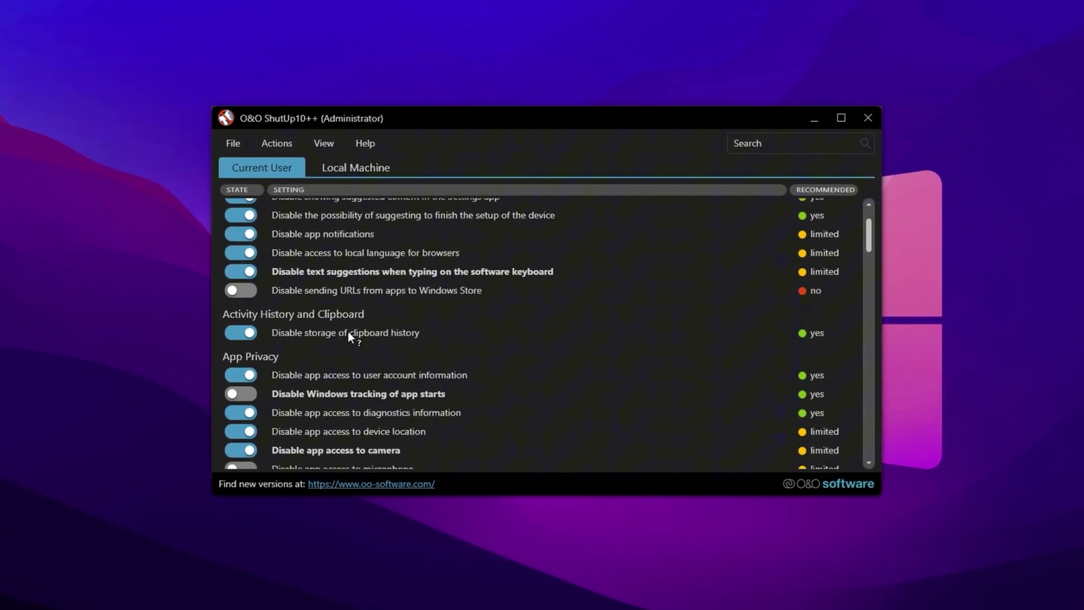
scroll(348, 331, "down", 1)
scroll(347, 331, "down", 2)
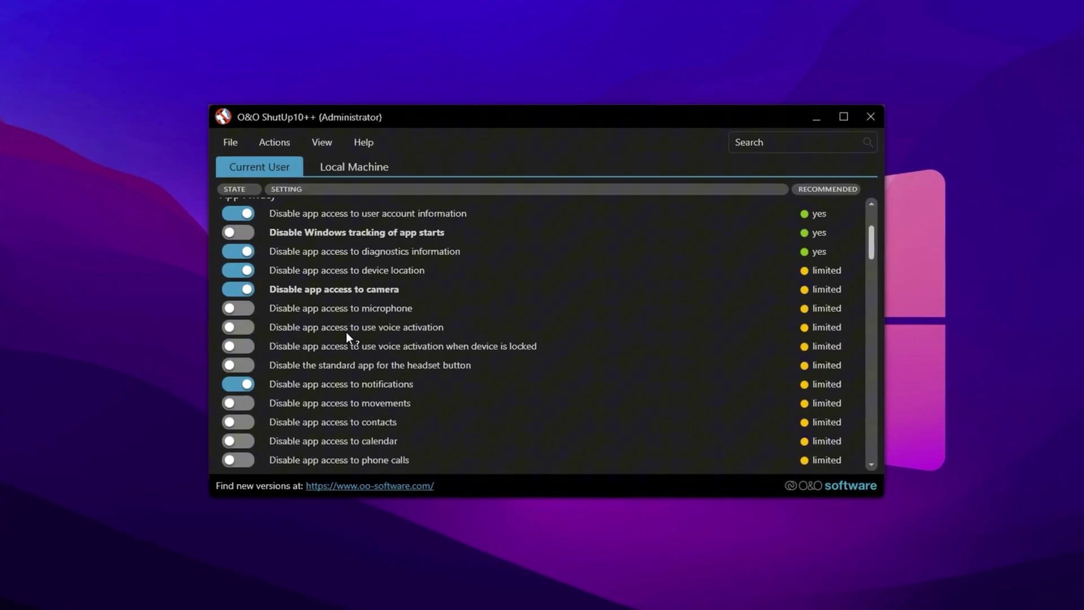
scroll(345, 333, "down", 7)
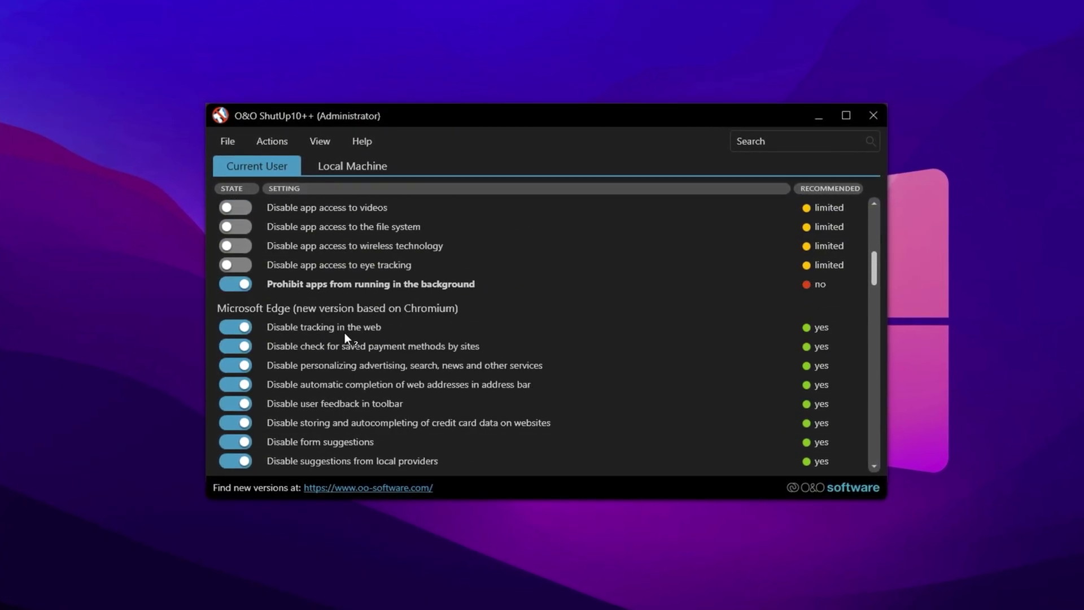
scroll(345, 333, "down", 8)
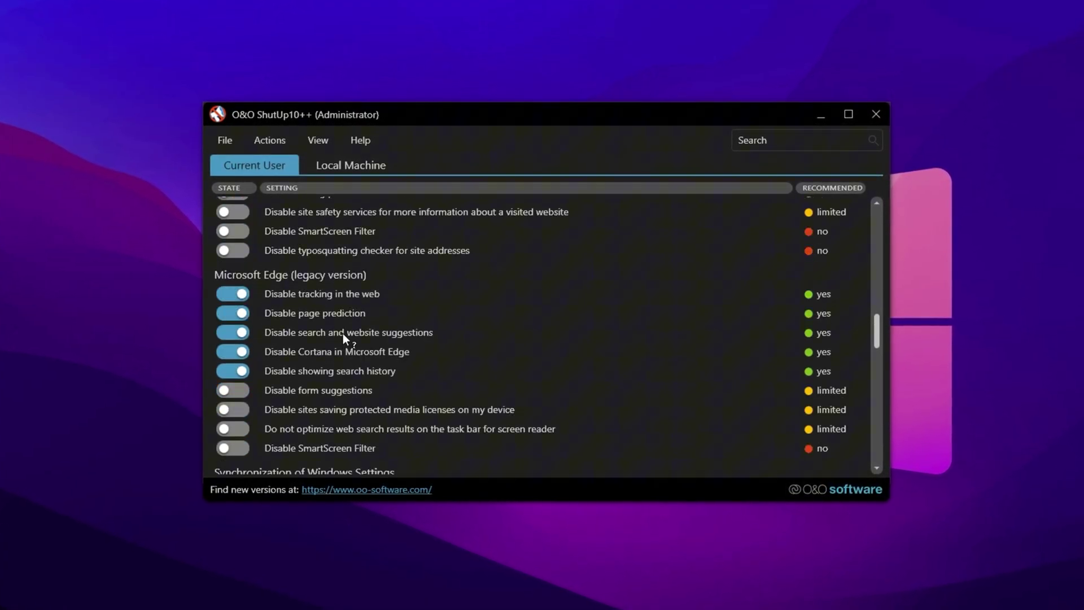
scroll(341, 334, "down", 3)
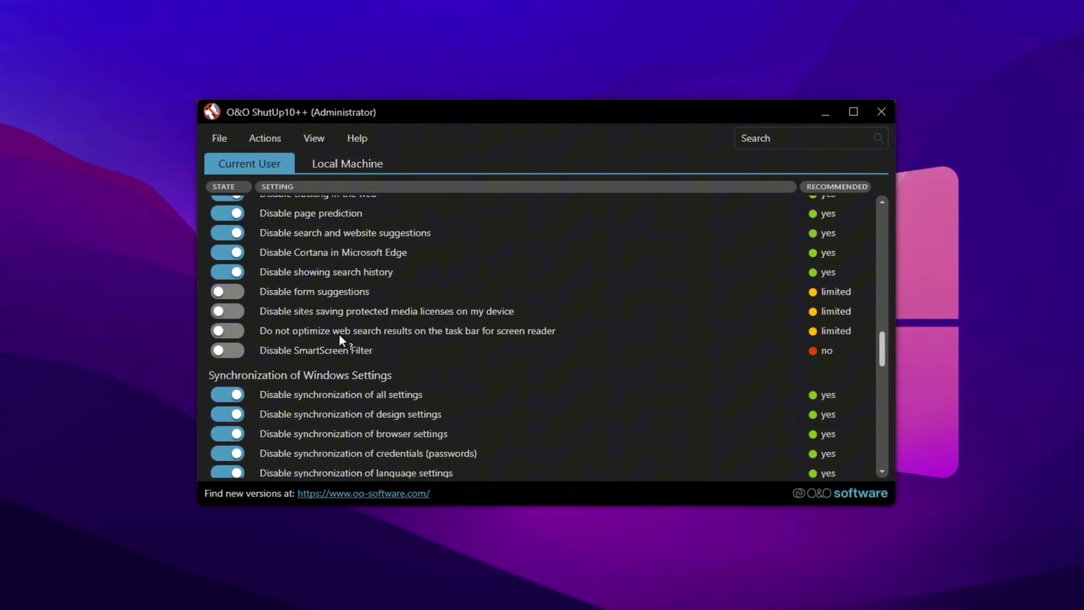
scroll(339, 334, "down", 6)
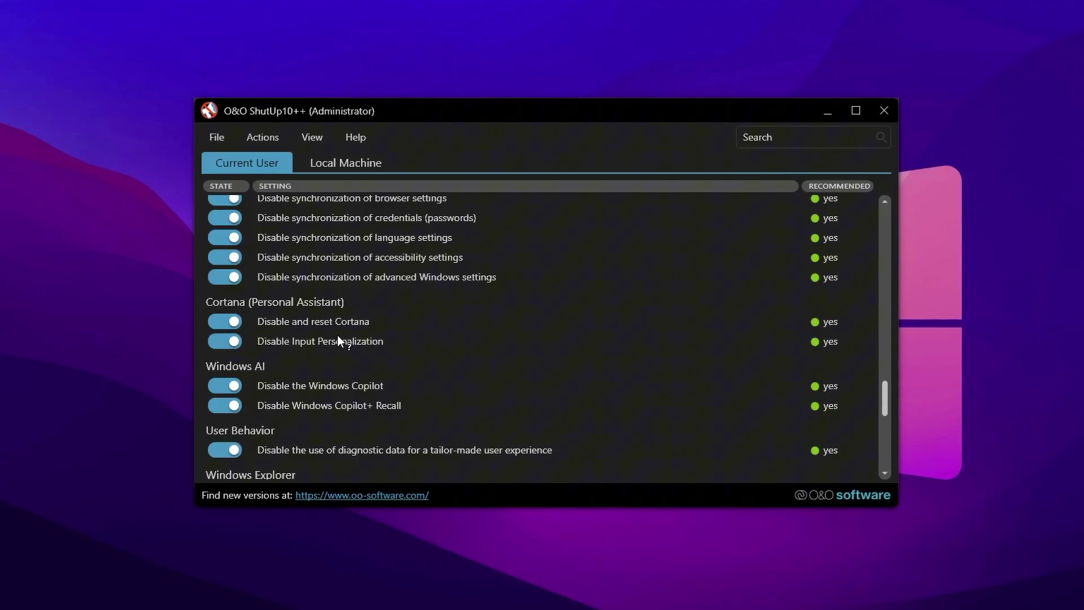
scroll(338, 335, "down", 3)
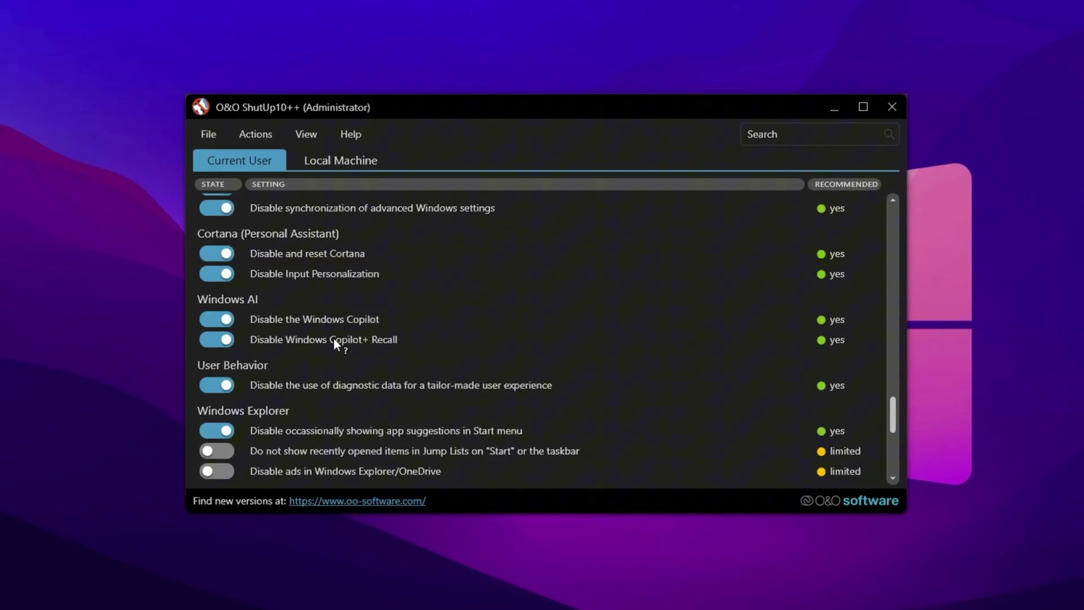
scroll(334, 339, "down", 5)
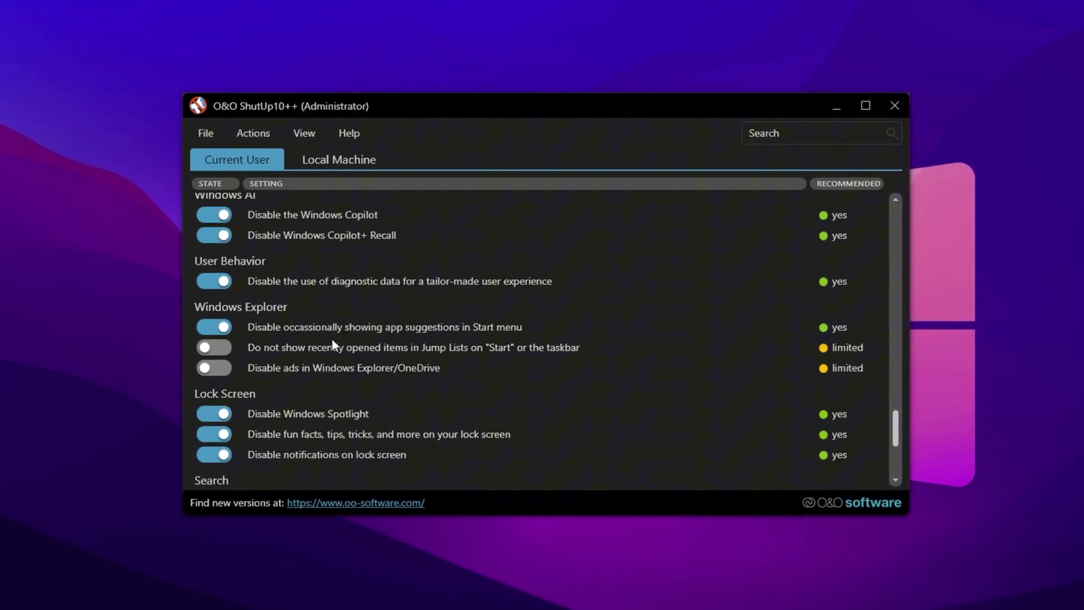
Step: Switch to the Local Machine tab, scroll through its tweaks, and return to the list's top
scroll(331, 339, "down", 5)
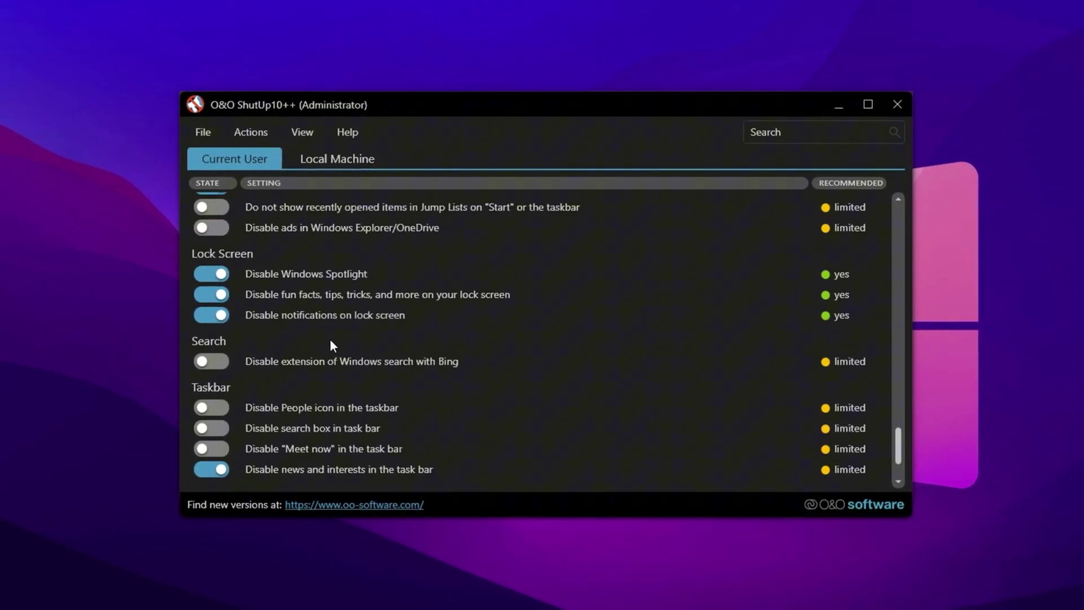
scroll(331, 342, "down", 5)
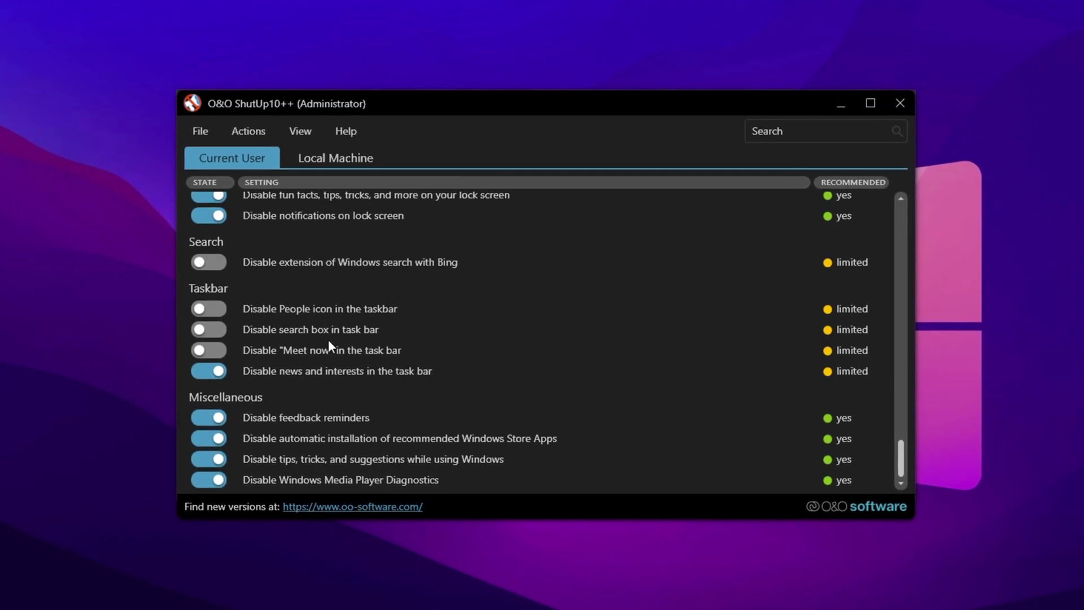
left_click(339, 157)
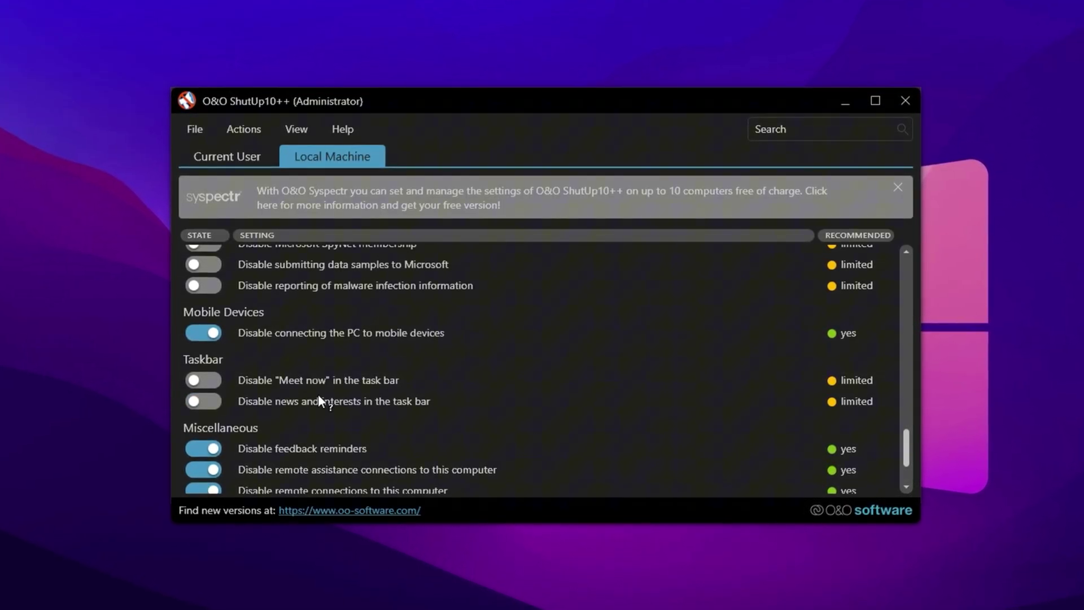
scroll(318, 394, "down", 3)
scroll(317, 394, "up", 3)
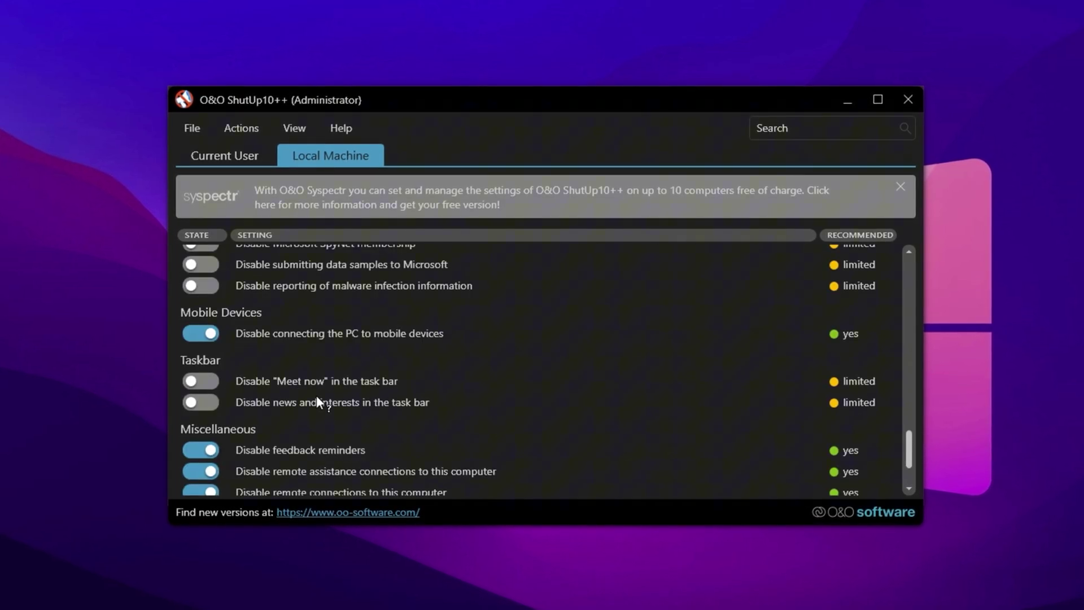
scroll(314, 396, "down", 3)
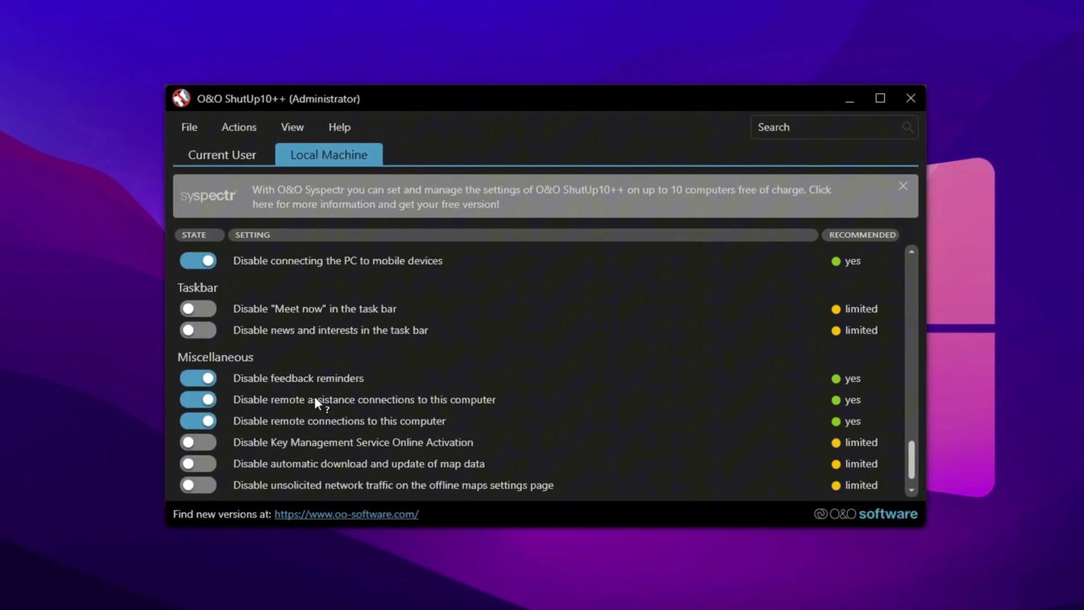
scroll(314, 397, "up", 5)
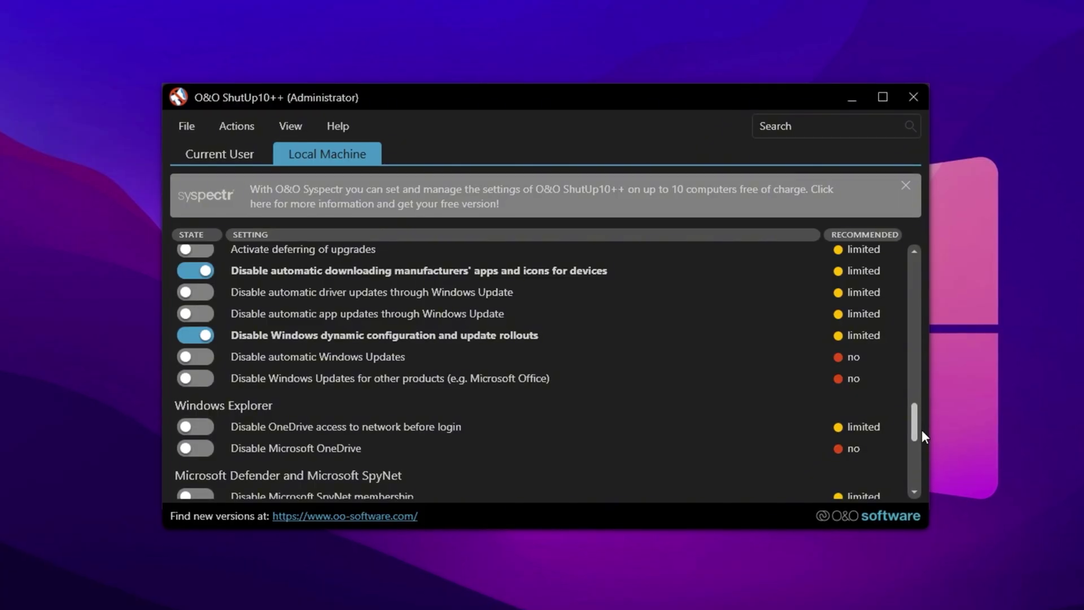
left_click_drag(916, 408, 923, 247)
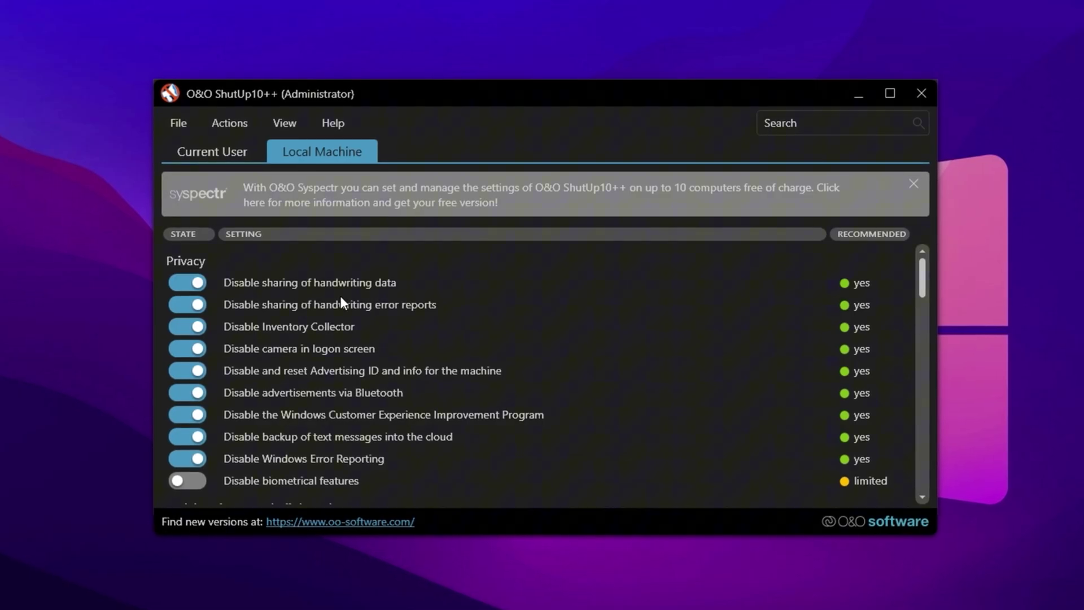
Step: Go back to the Current User tab and open the Actions menu
left_click(233, 155)
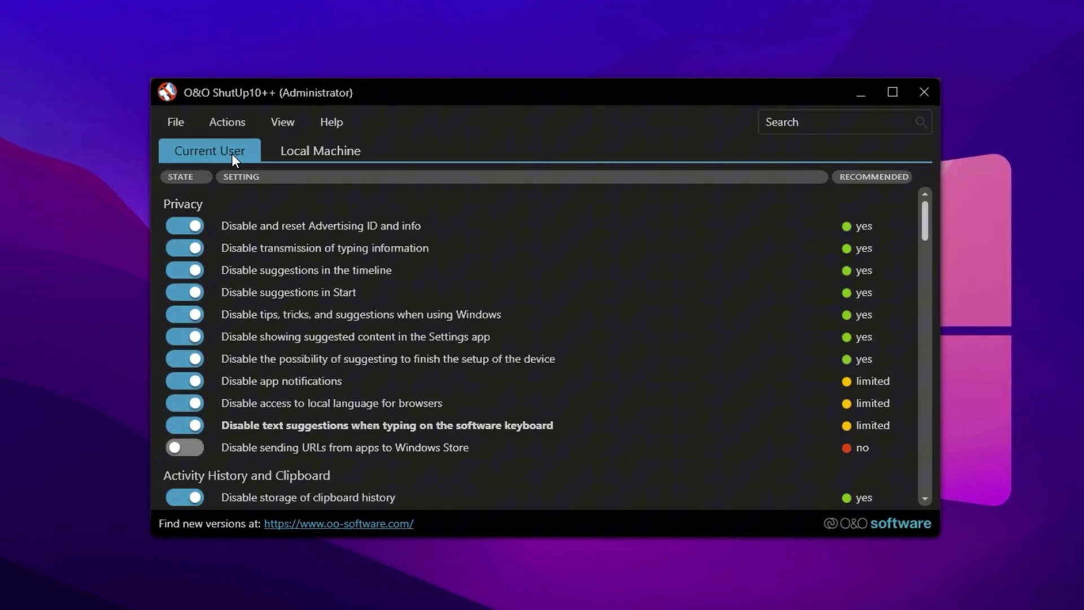
left_click(238, 118)
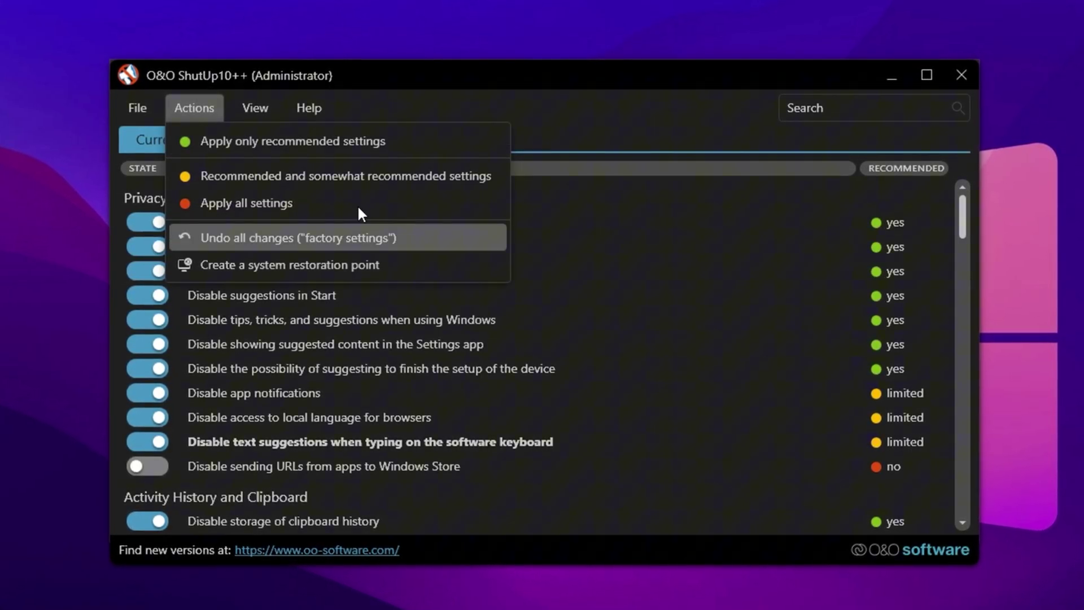
Step: Close the Actions menu without applying any recommended preset
left_click(545, 120)
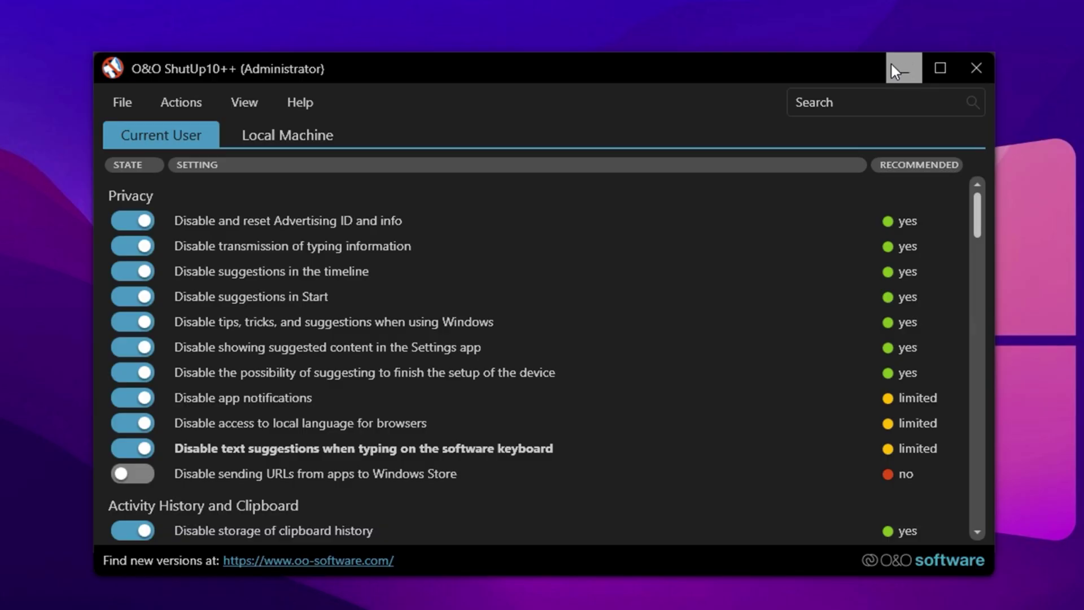
Step: Minimize ShutUp10++, view the Best Registry Optimizations folder, then return to the CS2 boost pack folder
left_click(893, 67)
left_click(377, 304)
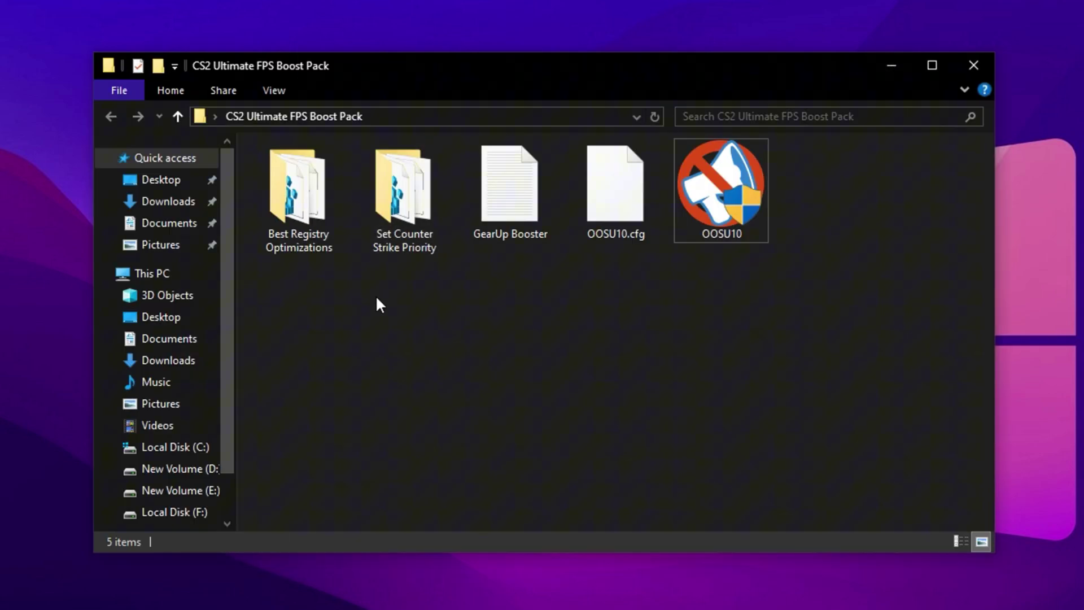
left_click(276, 201)
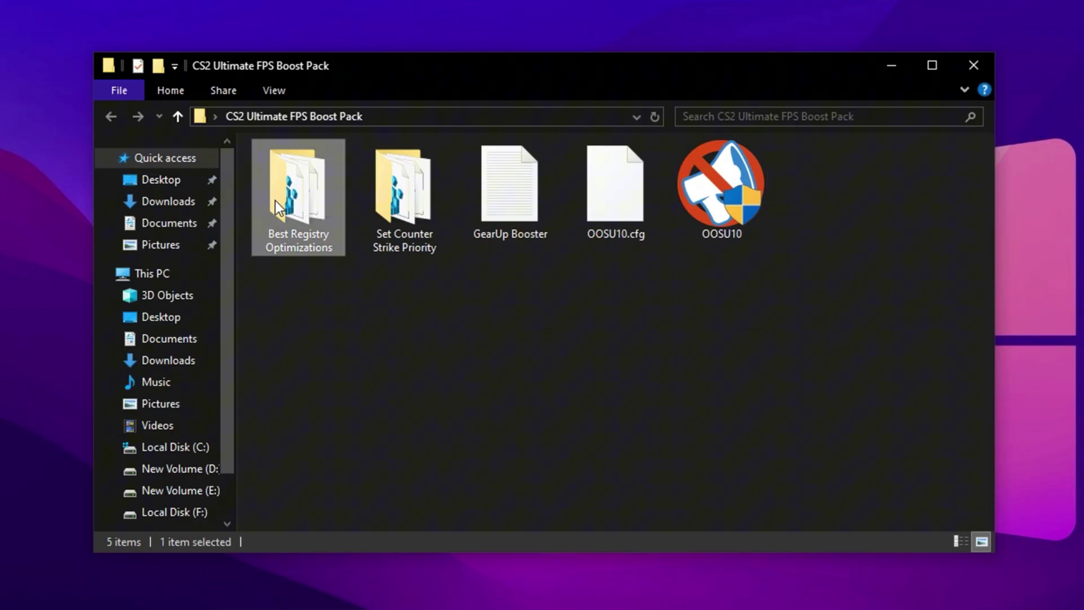
double_click(275, 201)
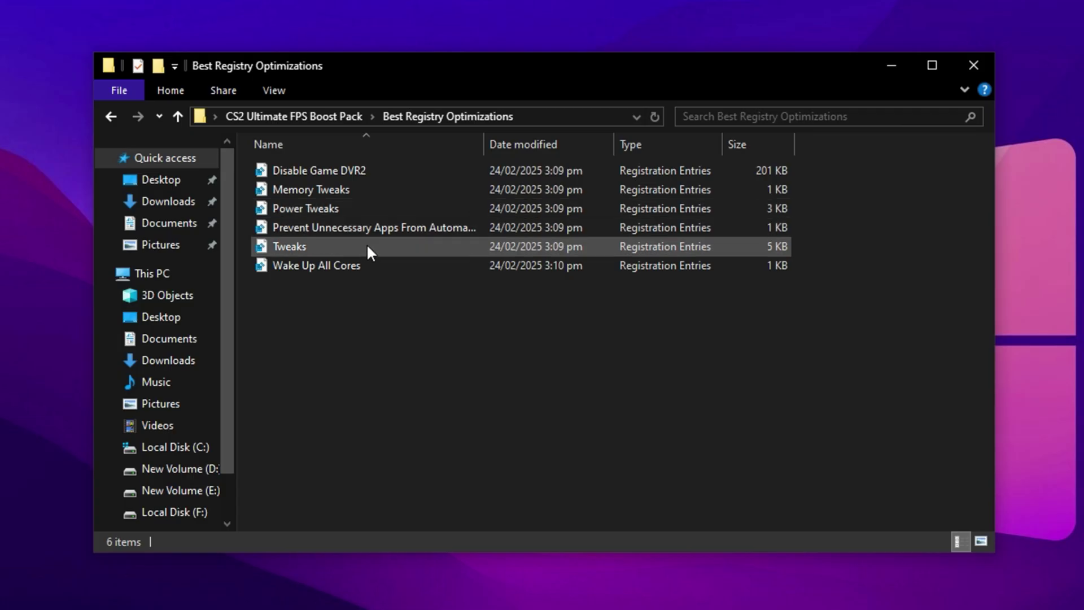
key("alt+Left")
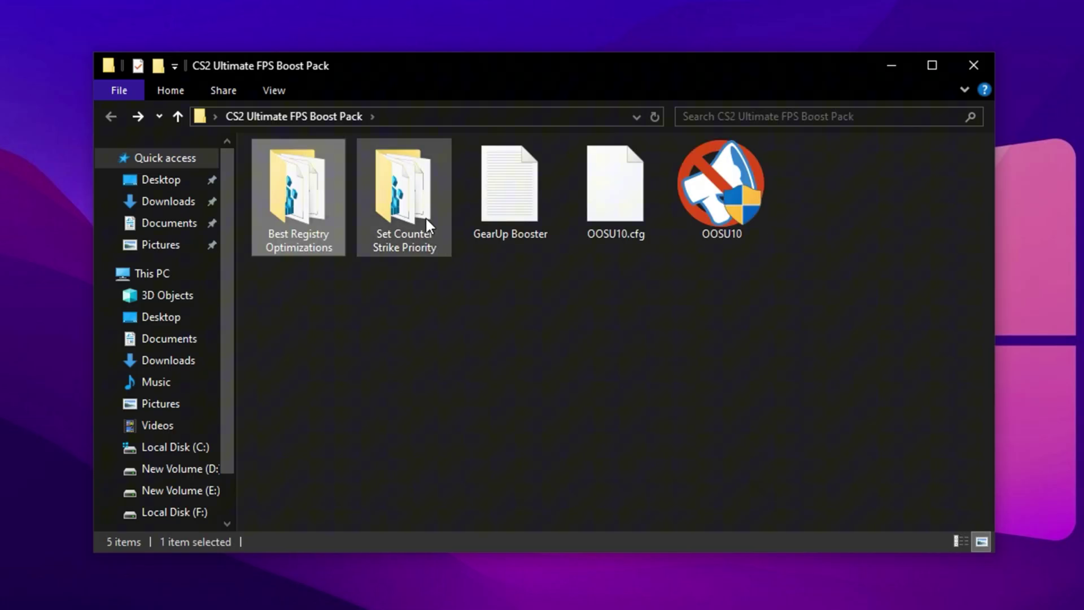
Step: Open Set Counter Strike Priority and select the Normal, Medium and High priority .reg files
left_click(426, 220)
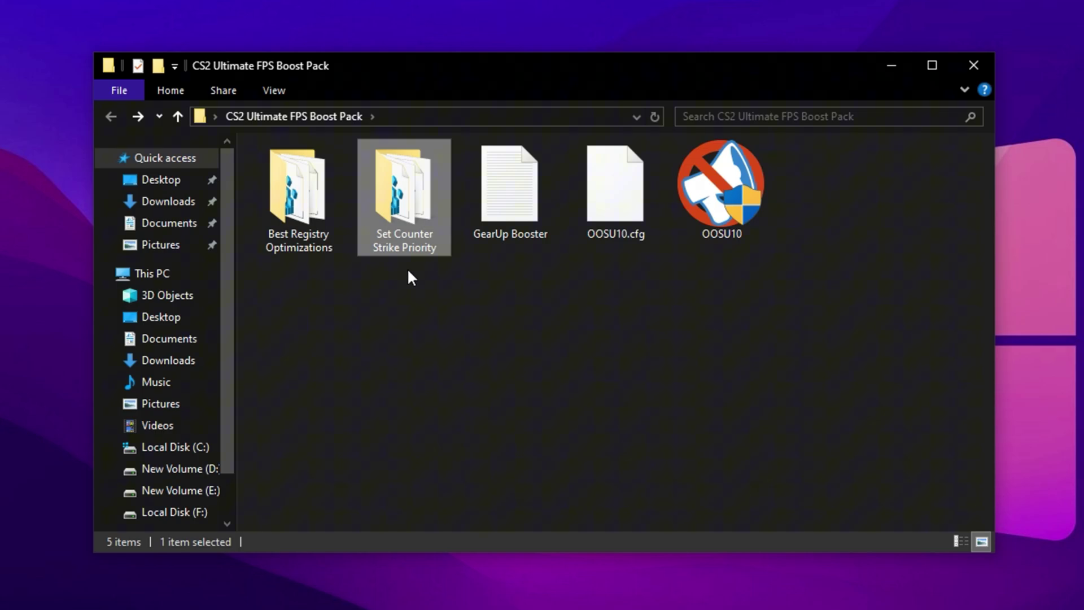
double_click(413, 192)
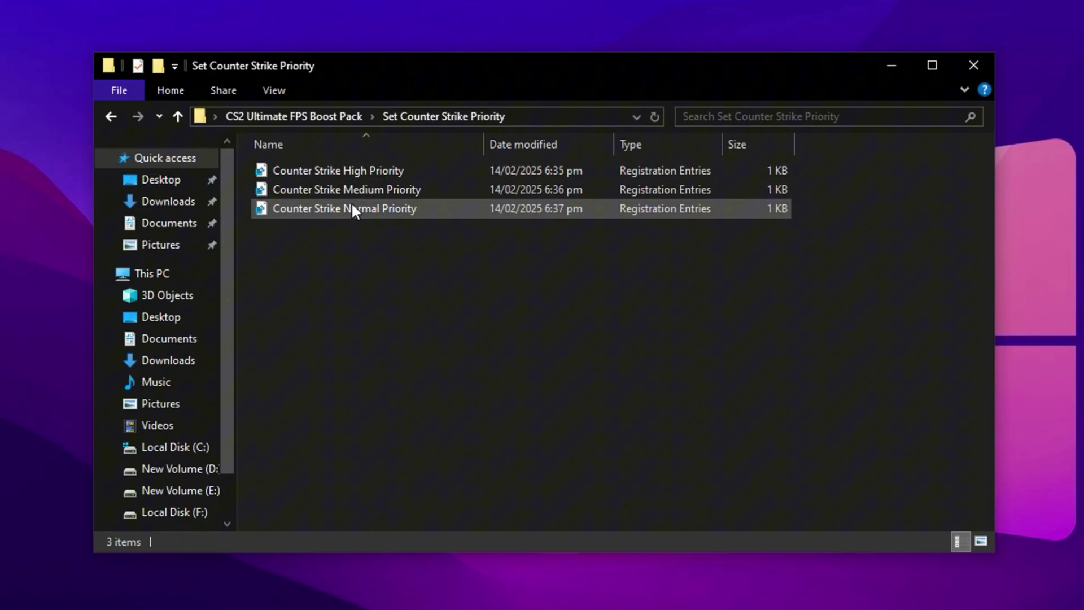
left_click(316, 210)
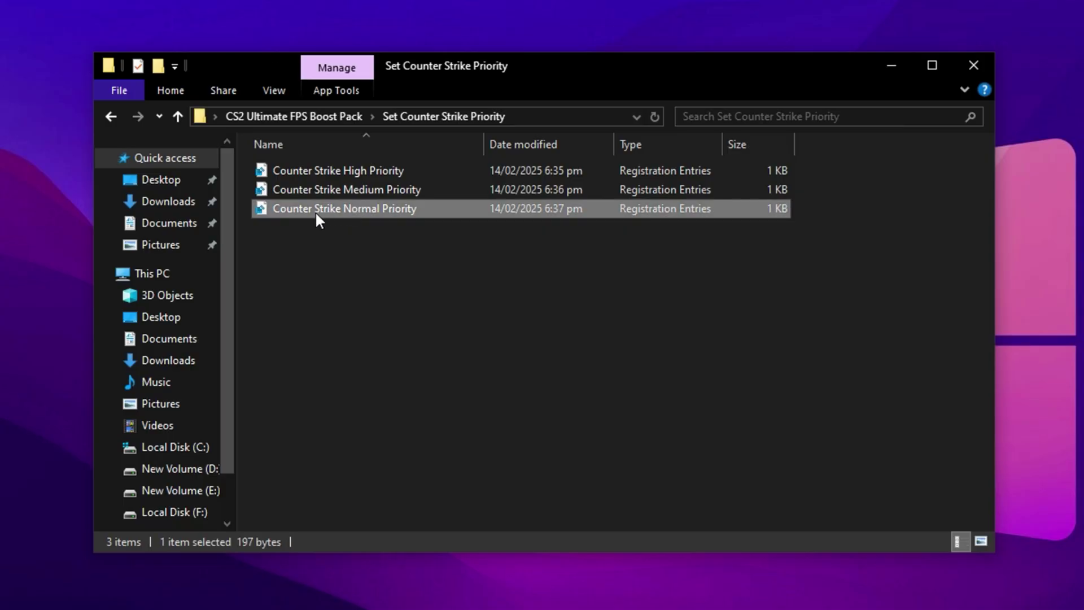
left_click(347, 191)
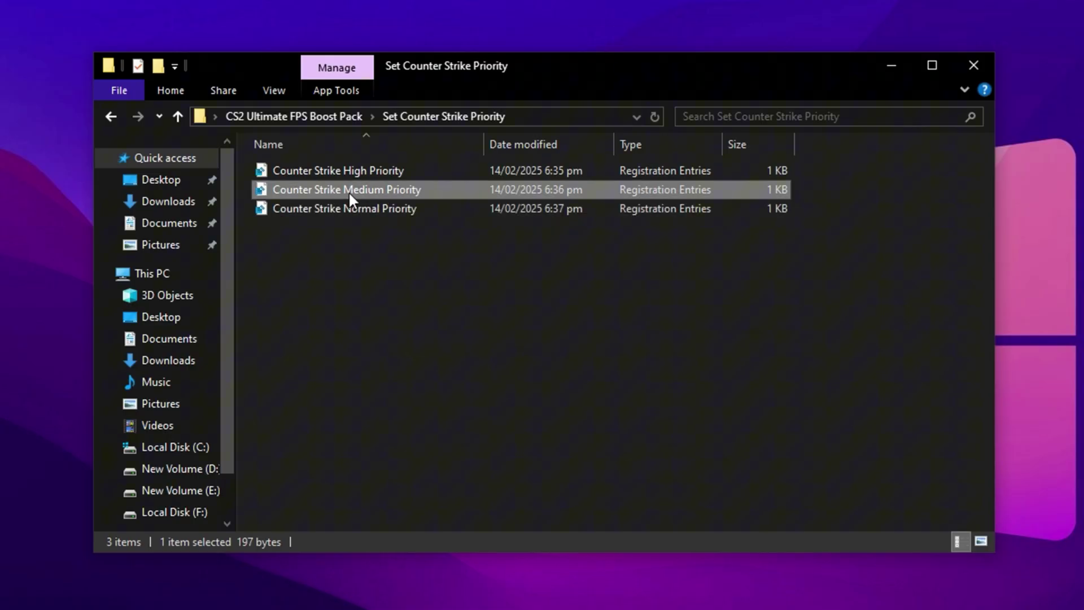
left_click(330, 178)
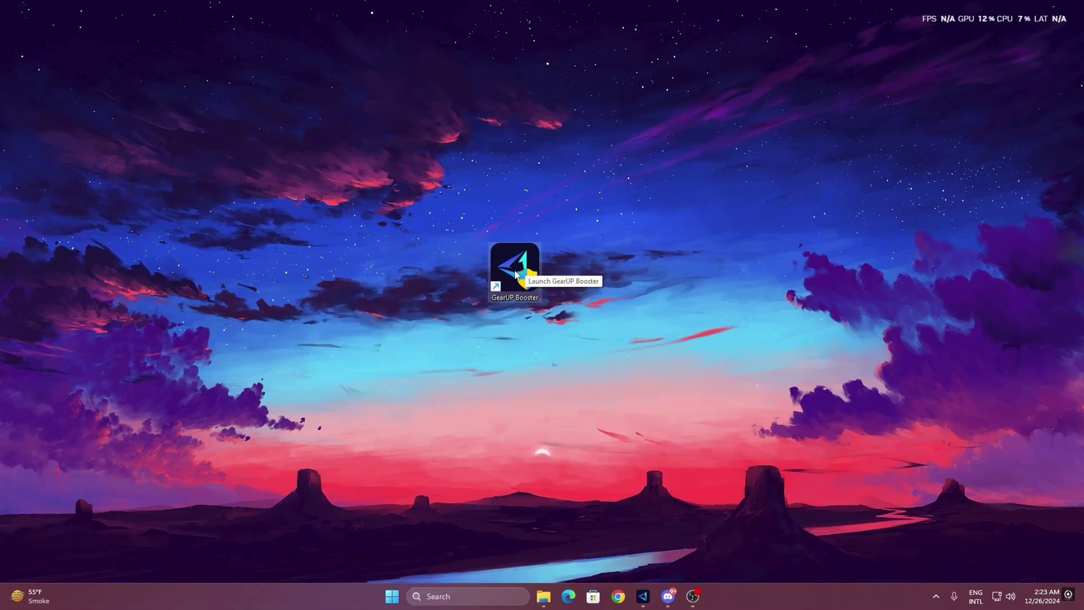
Step: Launch GearUP Booster and boost Fortnite on the Middle East region with Auto node
double_click(494, 263)
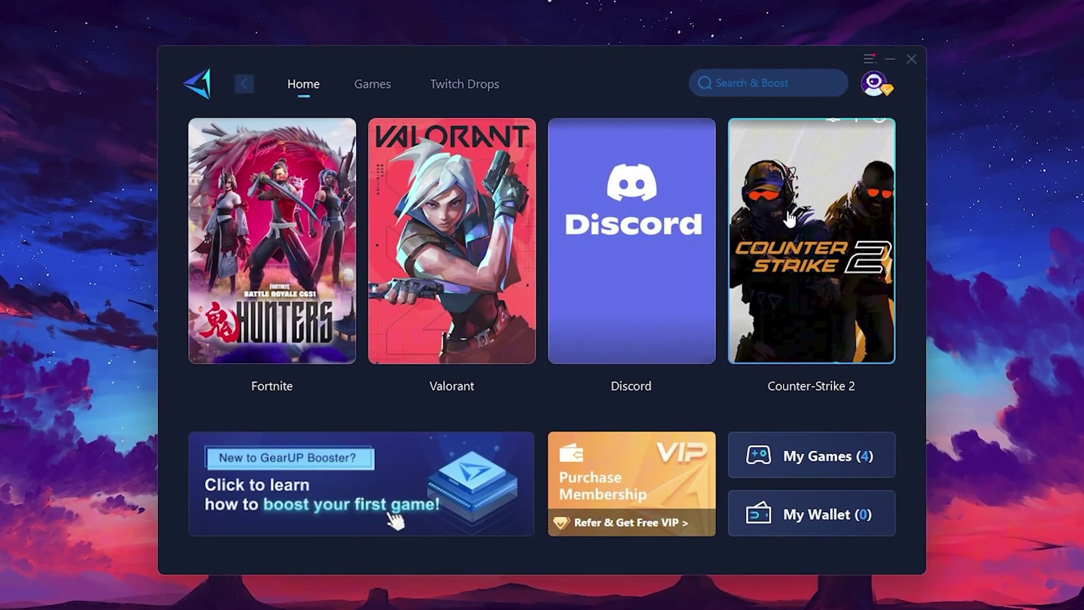
left_click(371, 89)
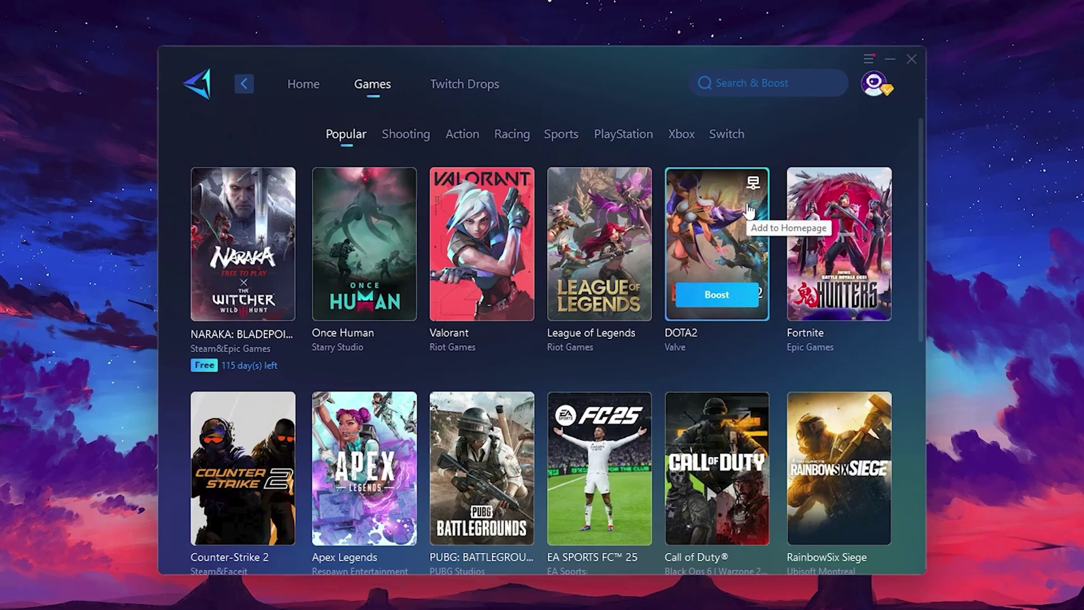
left_click(305, 91)
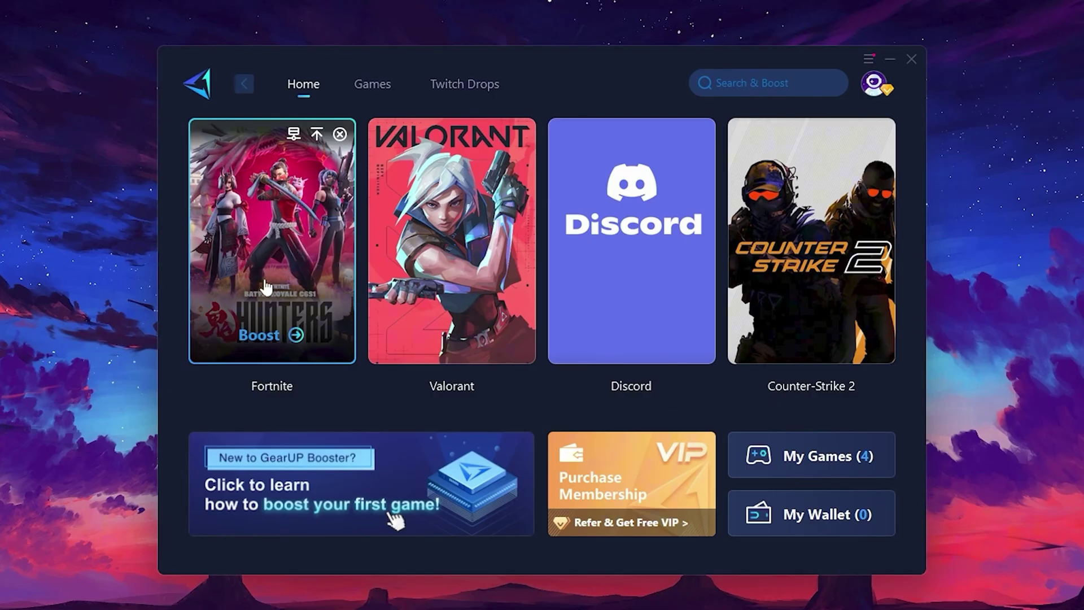
left_click(261, 336)
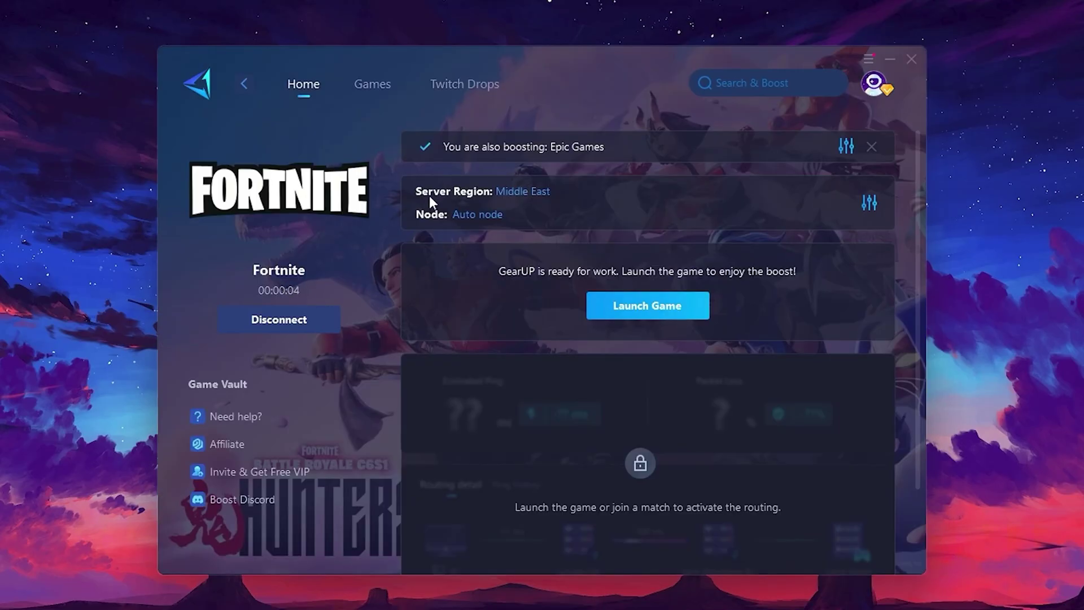
left_click(540, 192)
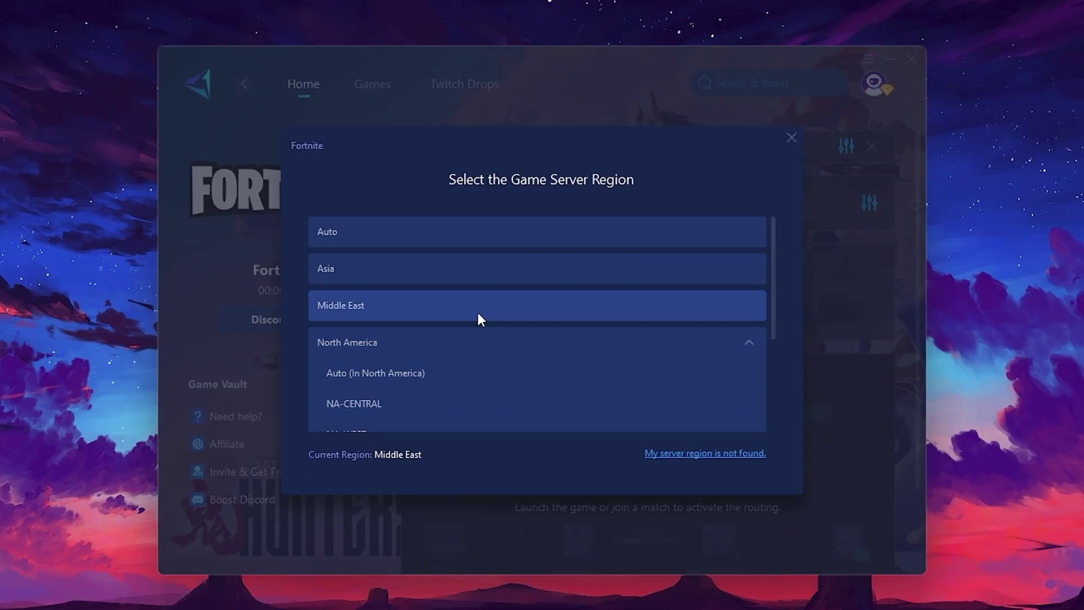
scroll(500, 338, "down", 2)
scroll(503, 344, "up", 2)
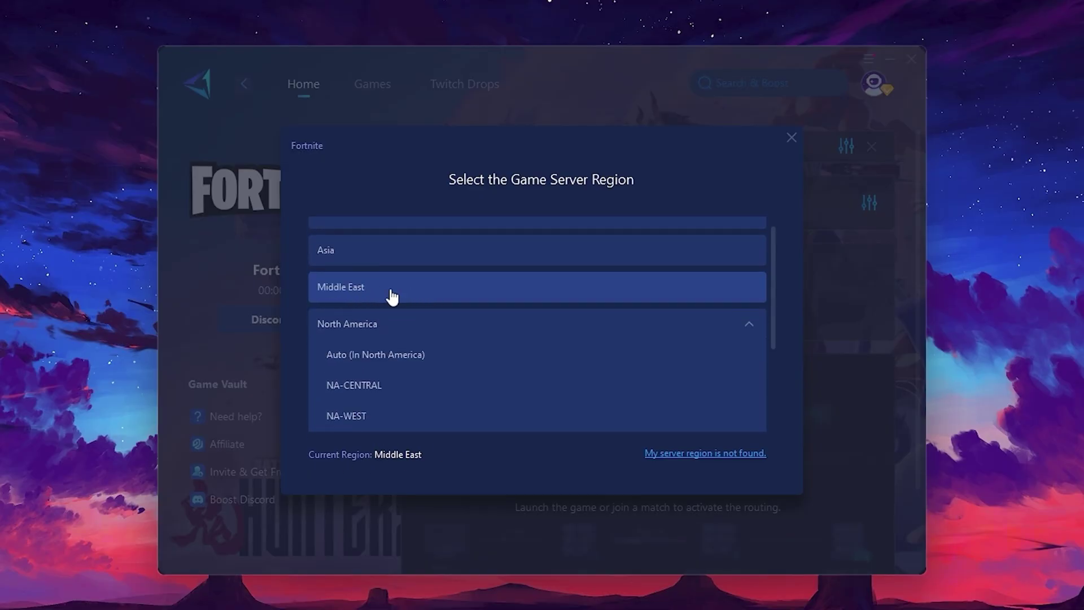
left_click(792, 137)
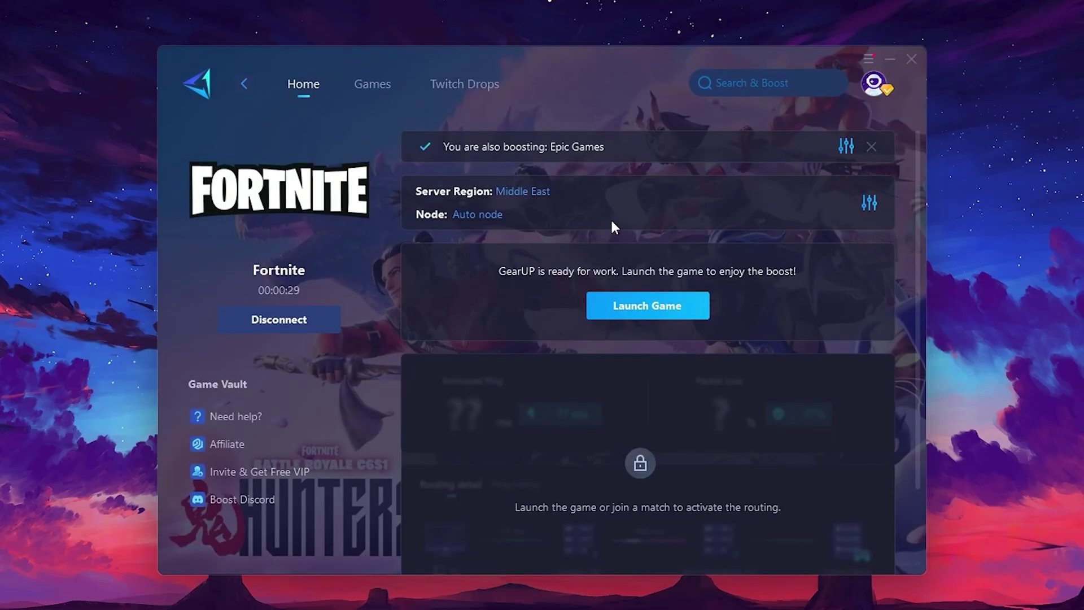
left_click(473, 217)
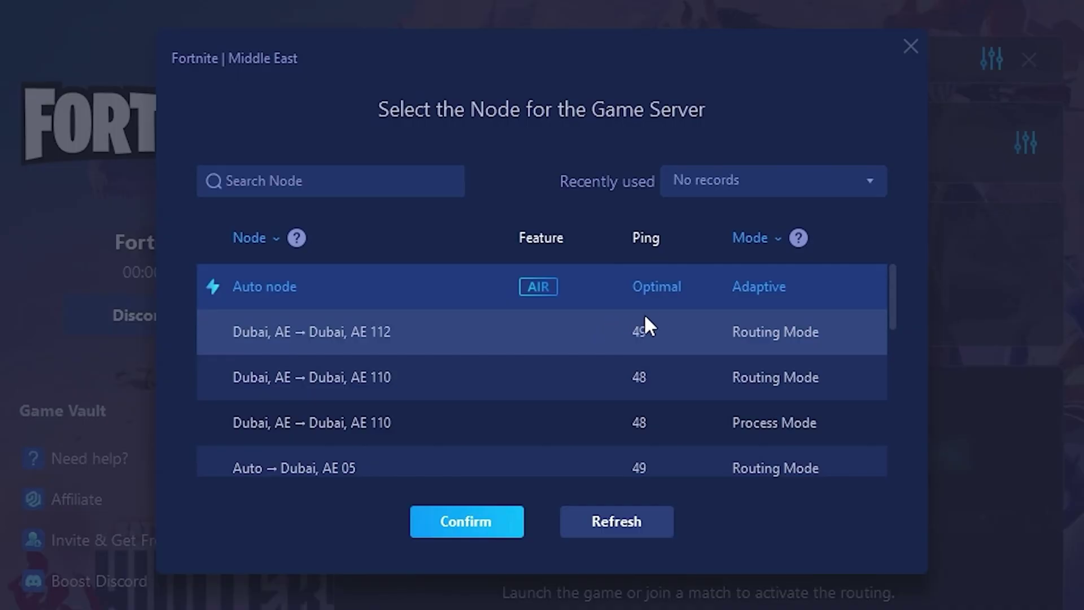
scroll(565, 345, "down", 2)
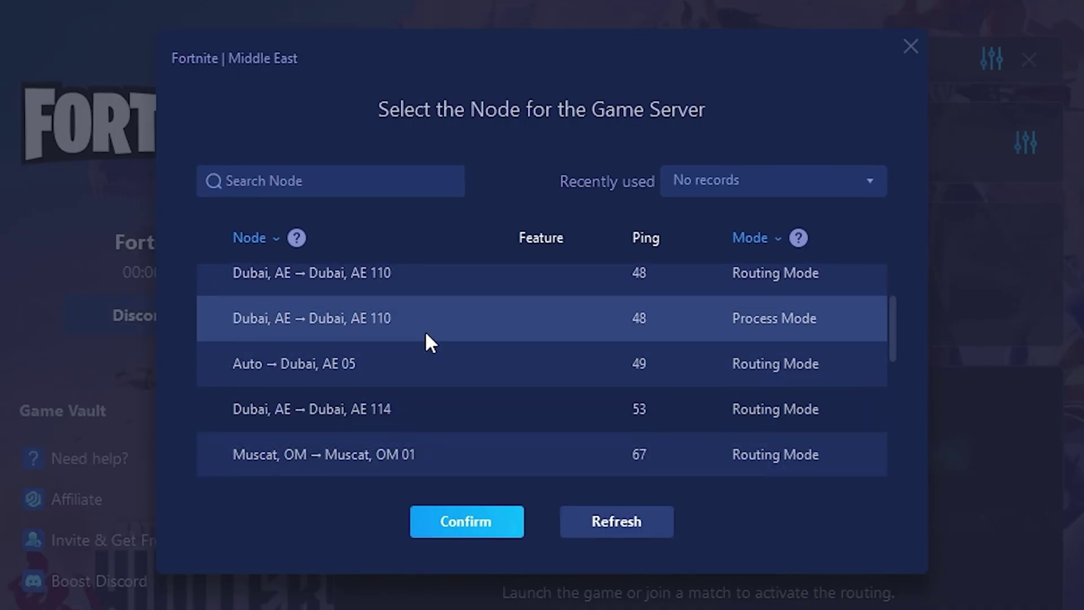
scroll(714, 378, "up", 2)
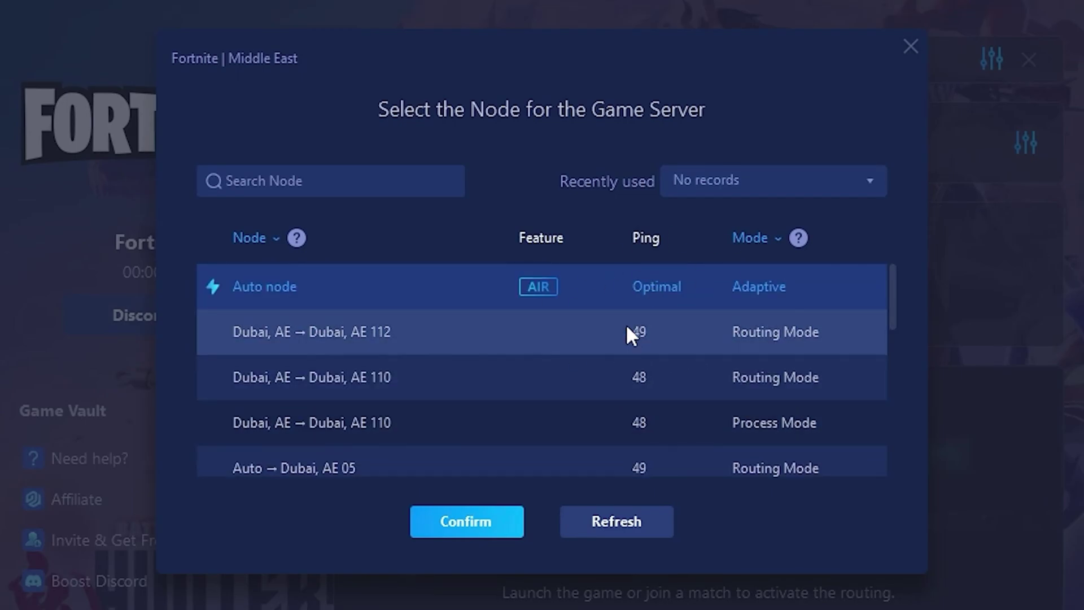
left_click(911, 47)
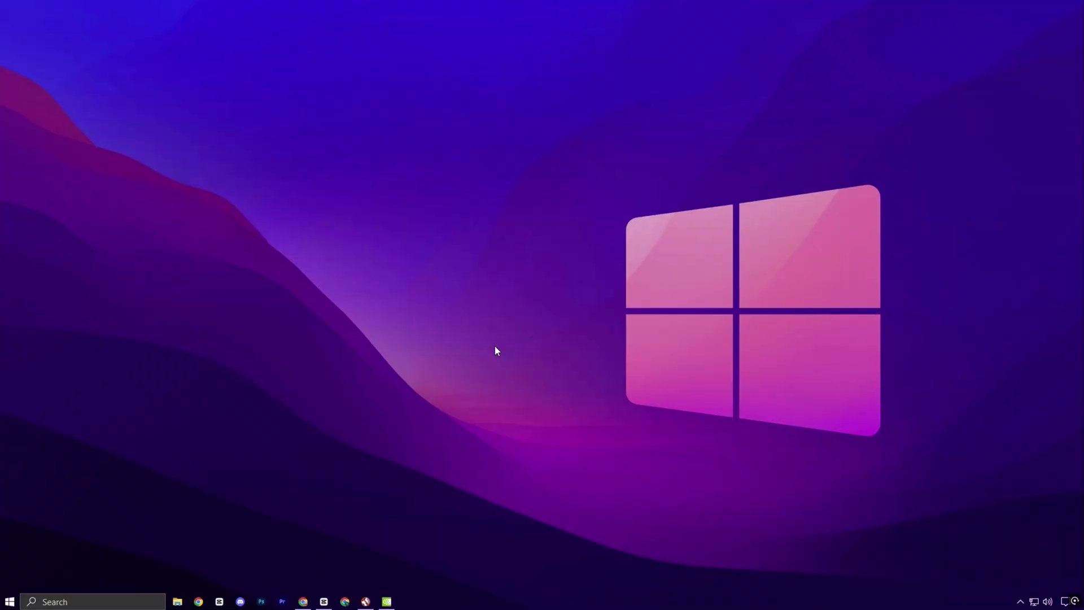
Step: Go from desktop Display settings to the Windows Graphics settings page
right_click(495, 346)
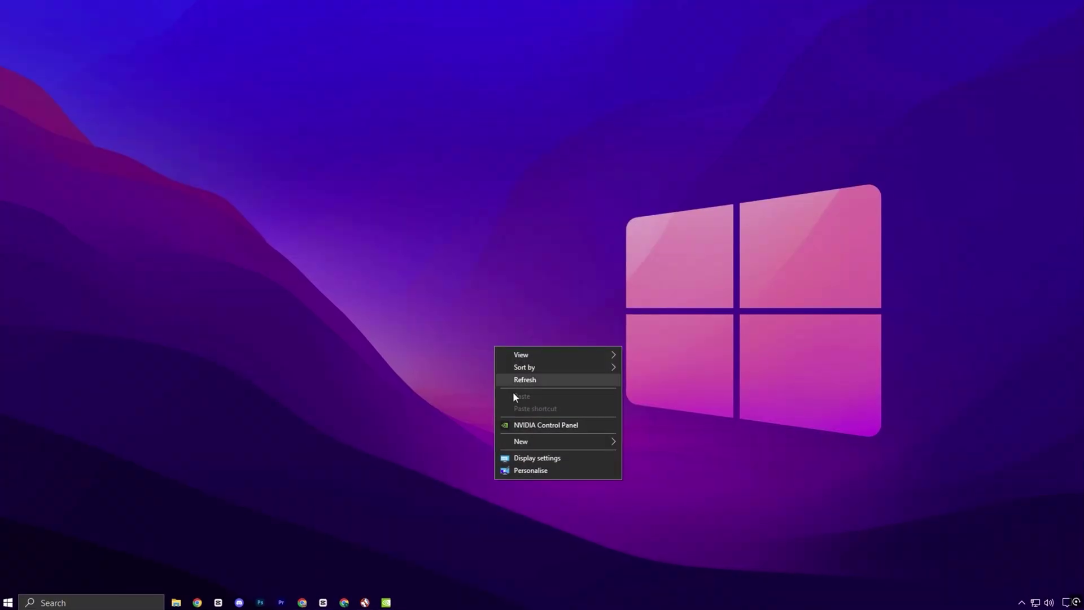
left_click(552, 460)
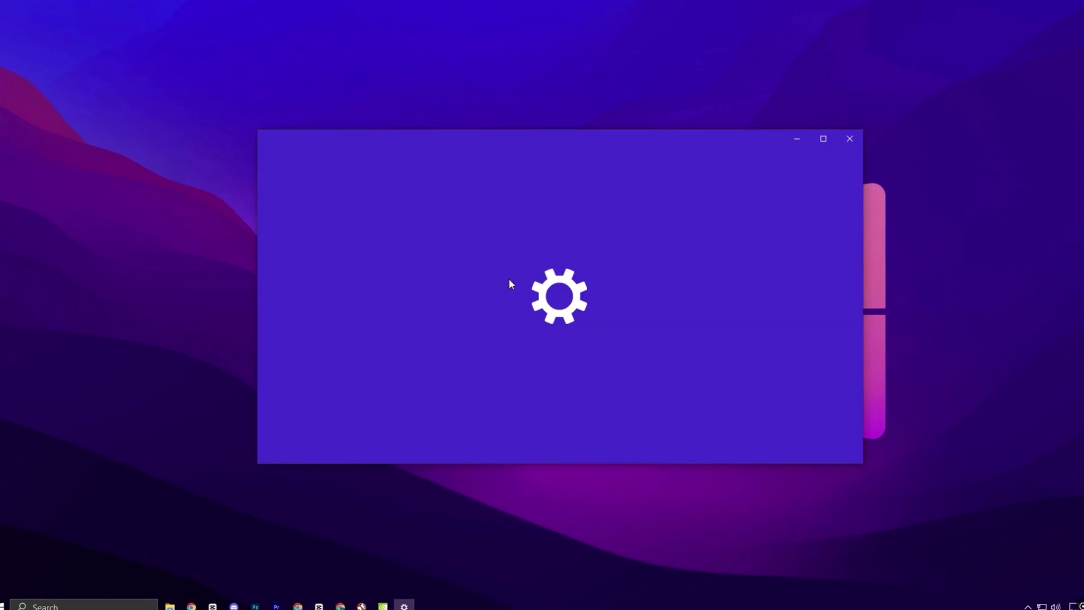
scroll(584, 303, "down", 10)
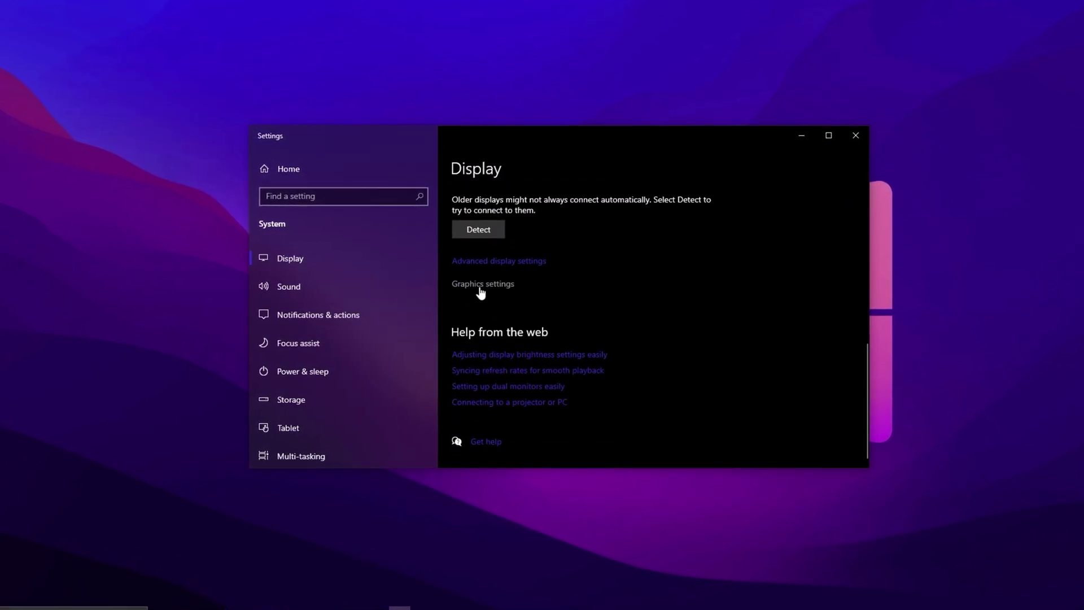
left_click(479, 288)
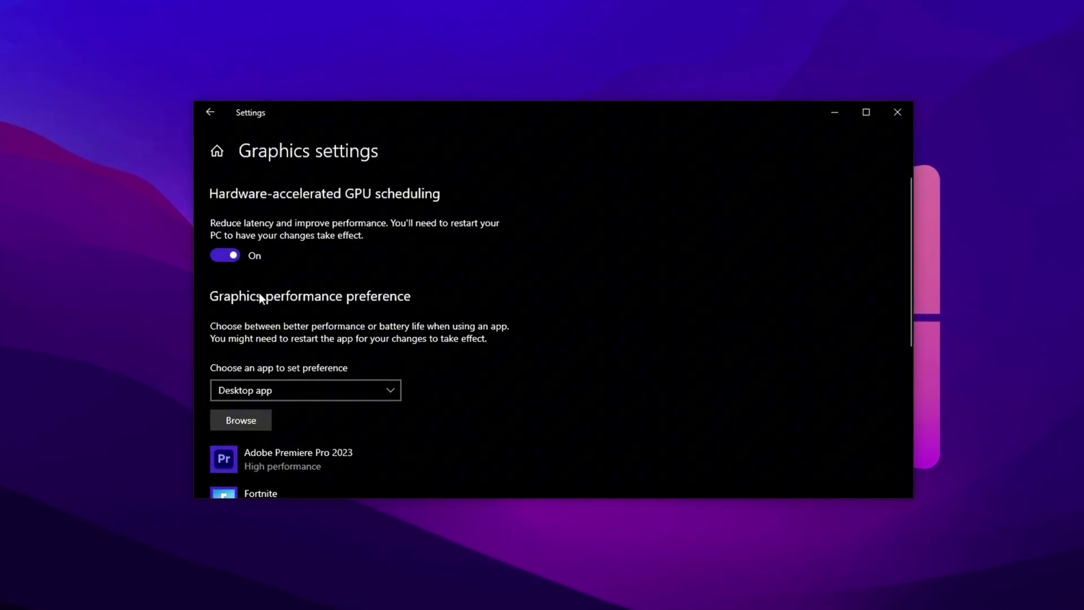
Step: Keep Desktop app as the app type and browse for a program to add
scroll(259, 301, "down", 3)
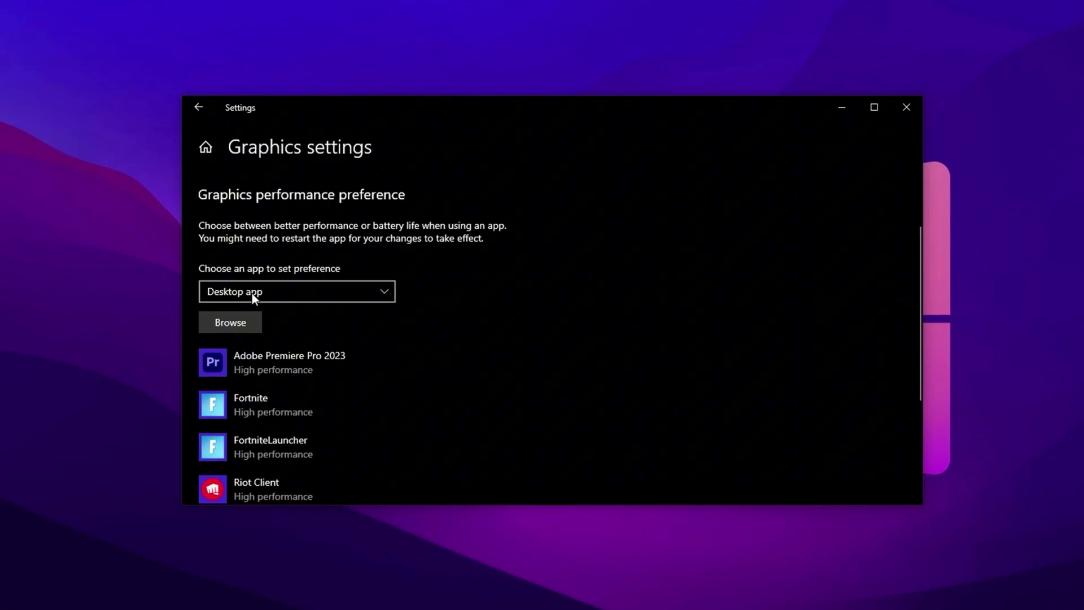
left_click(252, 293)
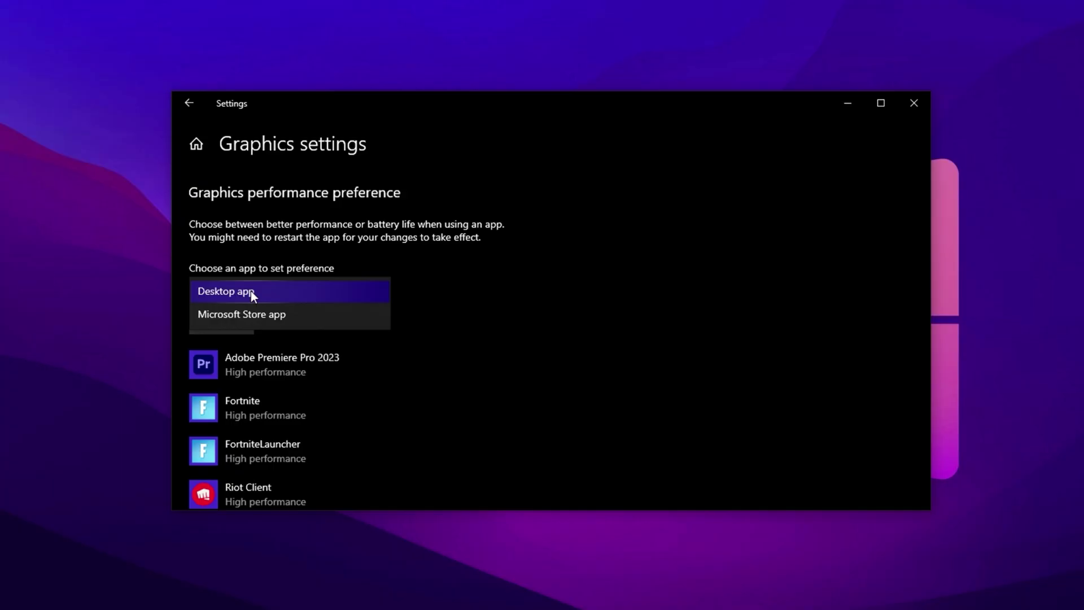
left_click(250, 291)
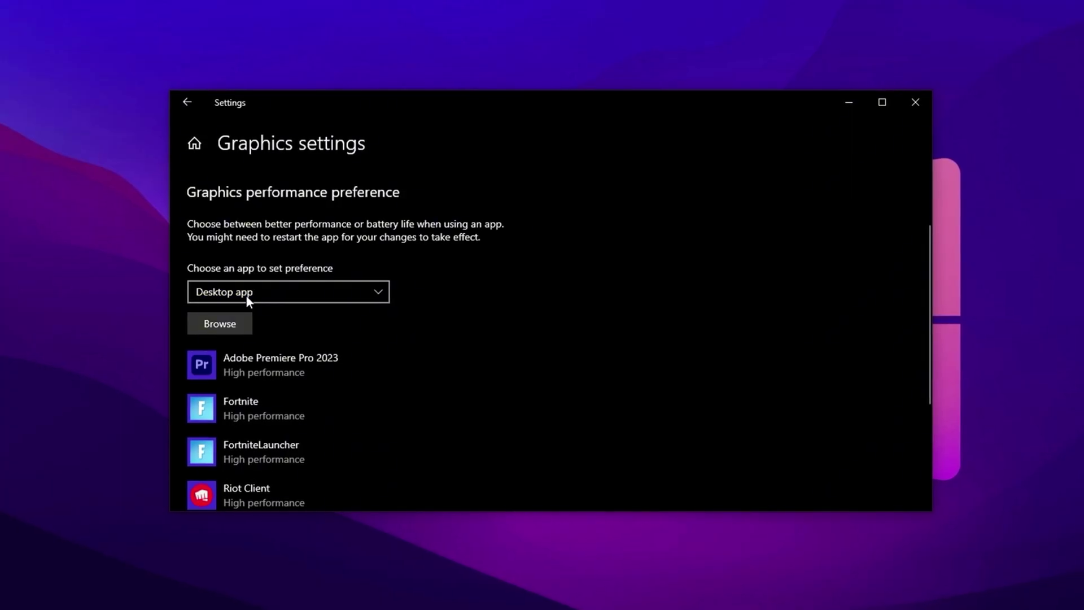
left_click(218, 325)
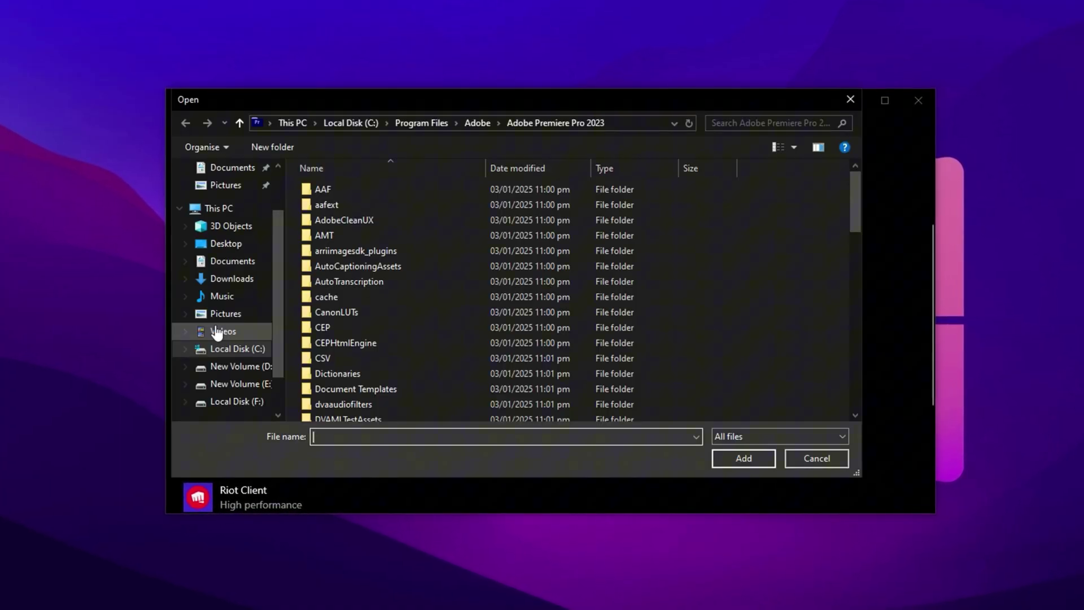
Step: Add cs2 from D:\SteamLibrary\steamapps\common\Counter-Strike Global Offensive\game\bin\win64 to the list
left_click(254, 368)
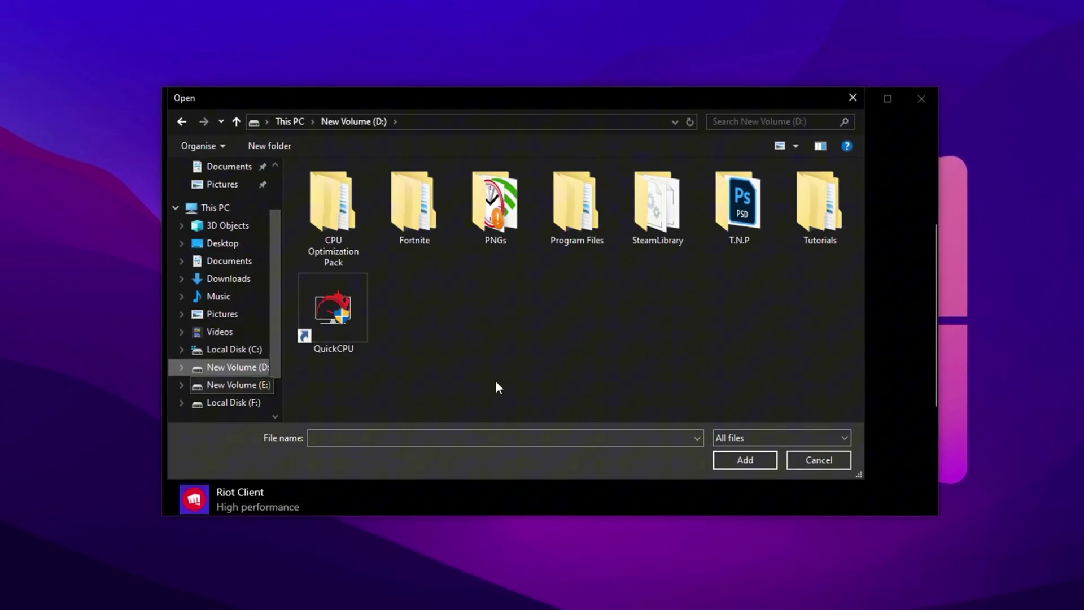
double_click(644, 208)
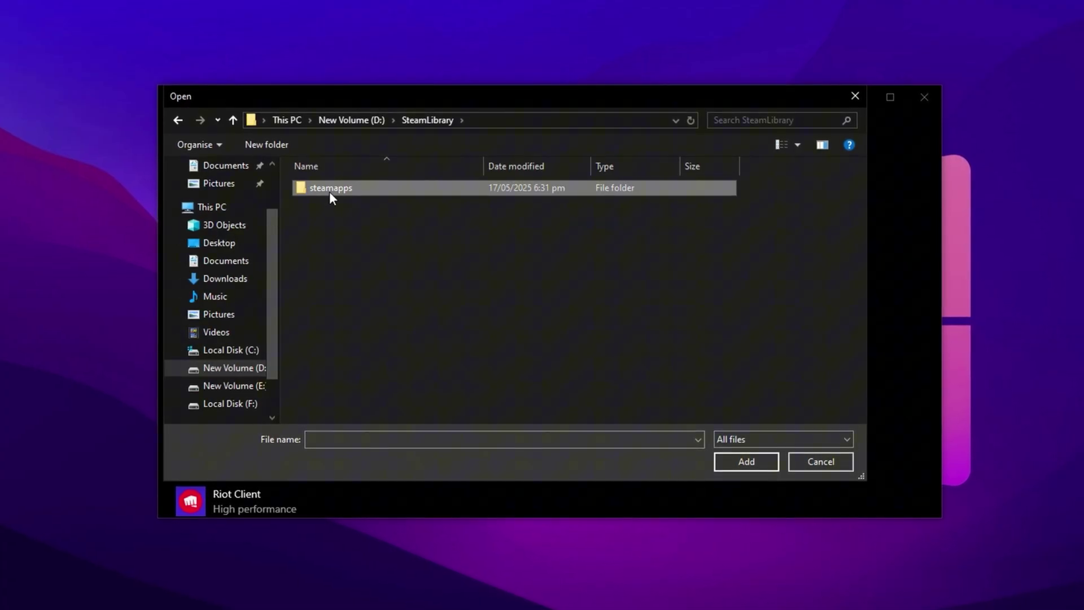
double_click(330, 191)
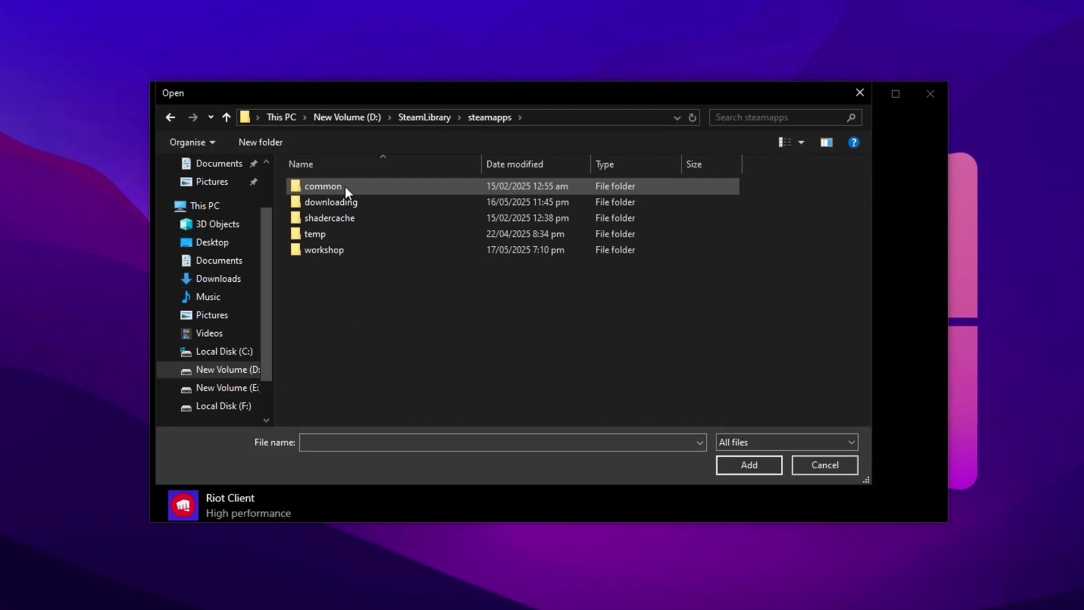
double_click(345, 186)
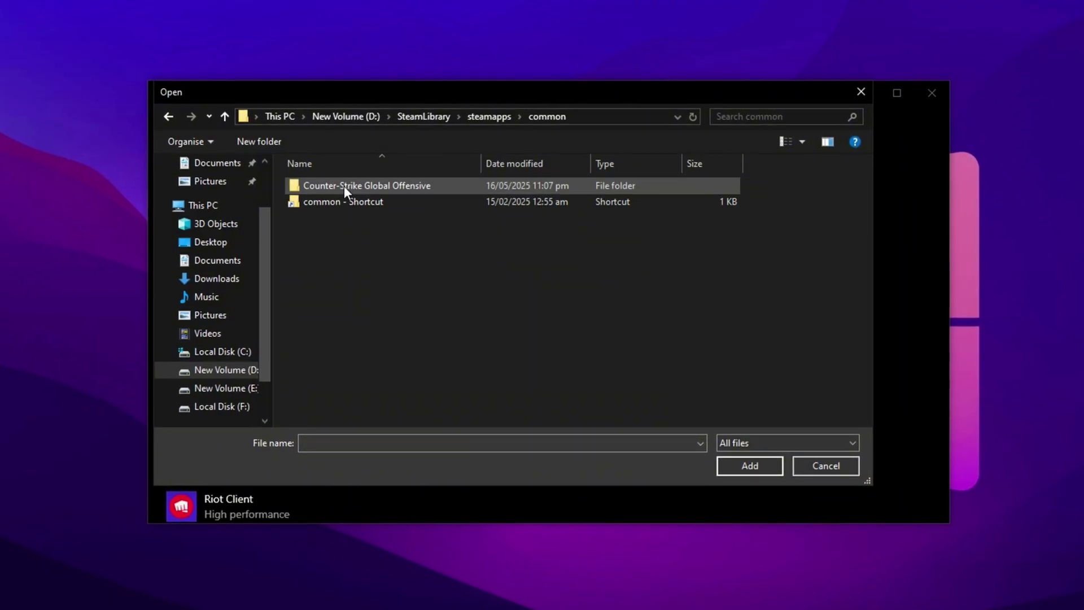
double_click(344, 185)
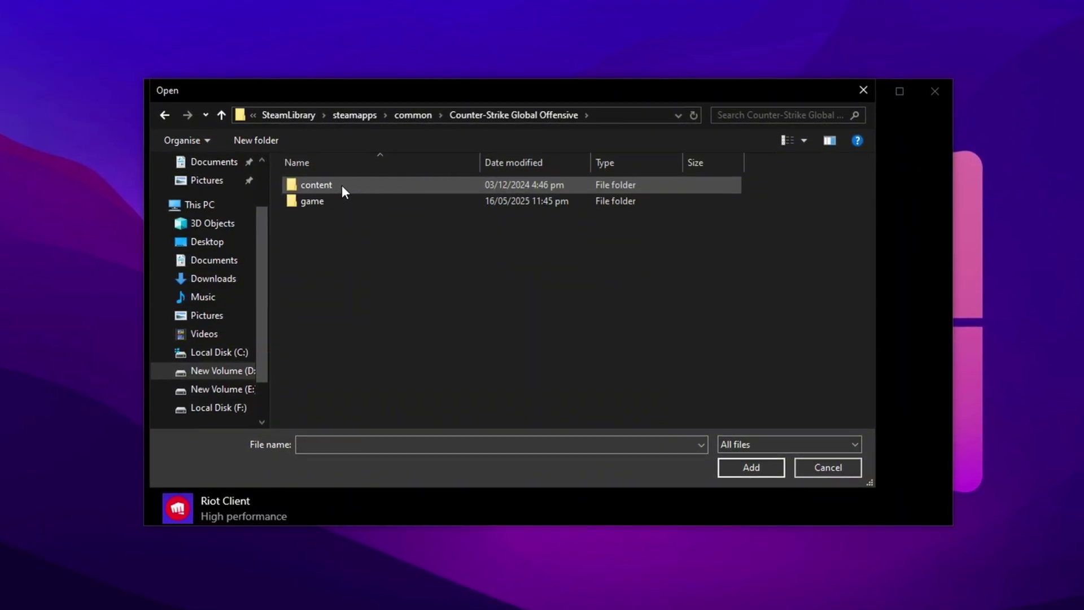
double_click(340, 198)
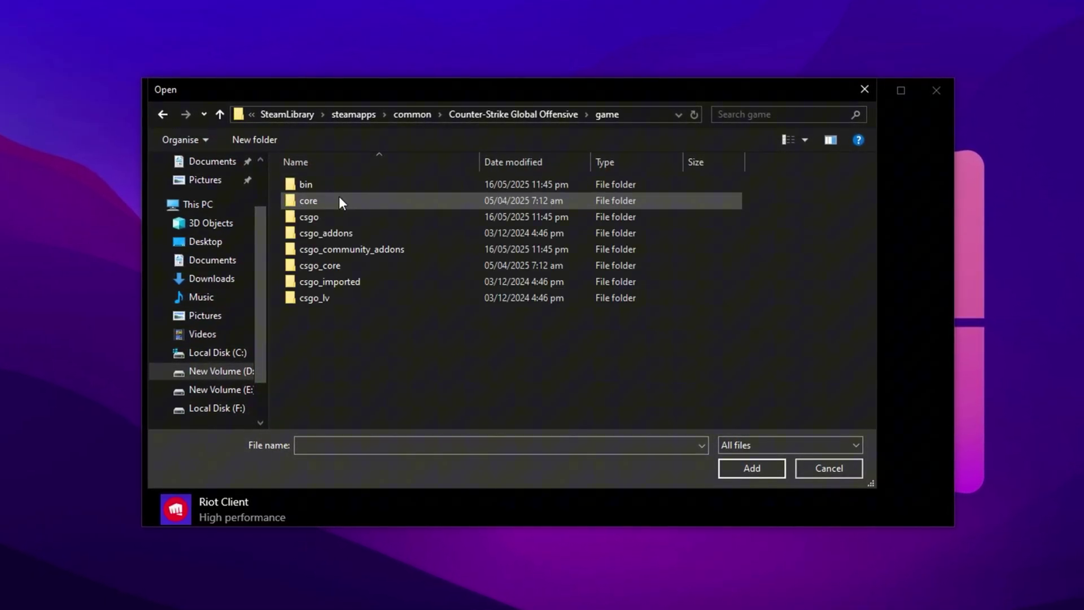
double_click(341, 186)
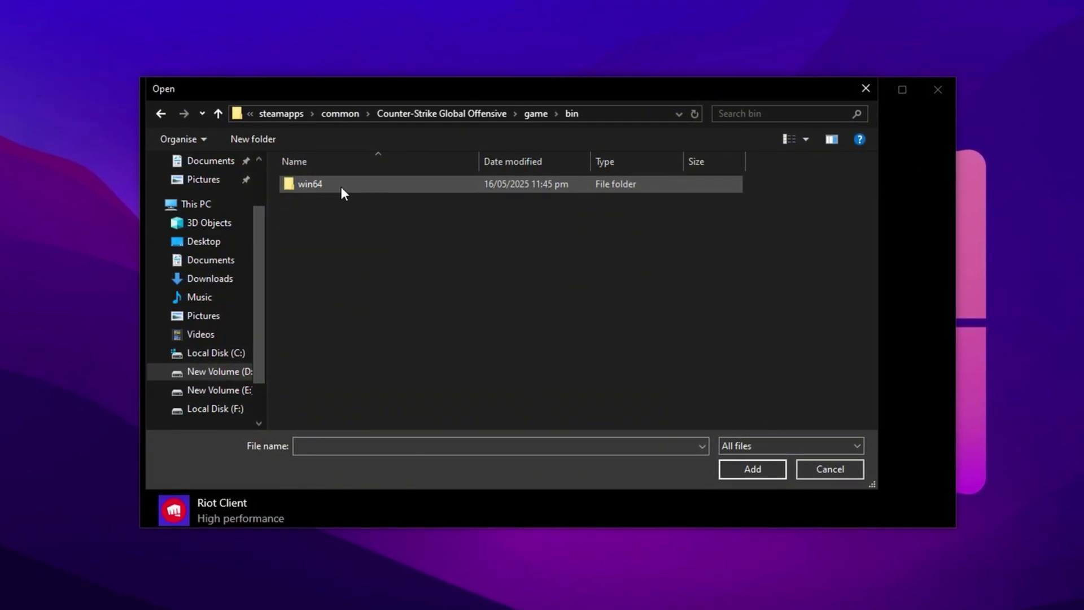
double_click(340, 184)
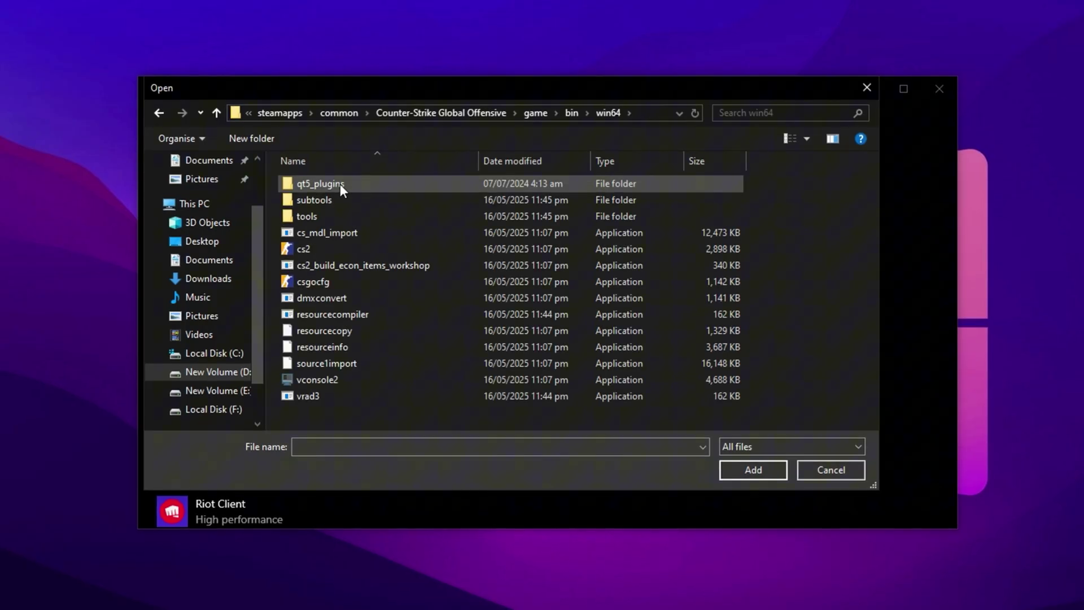
left_click(343, 249)
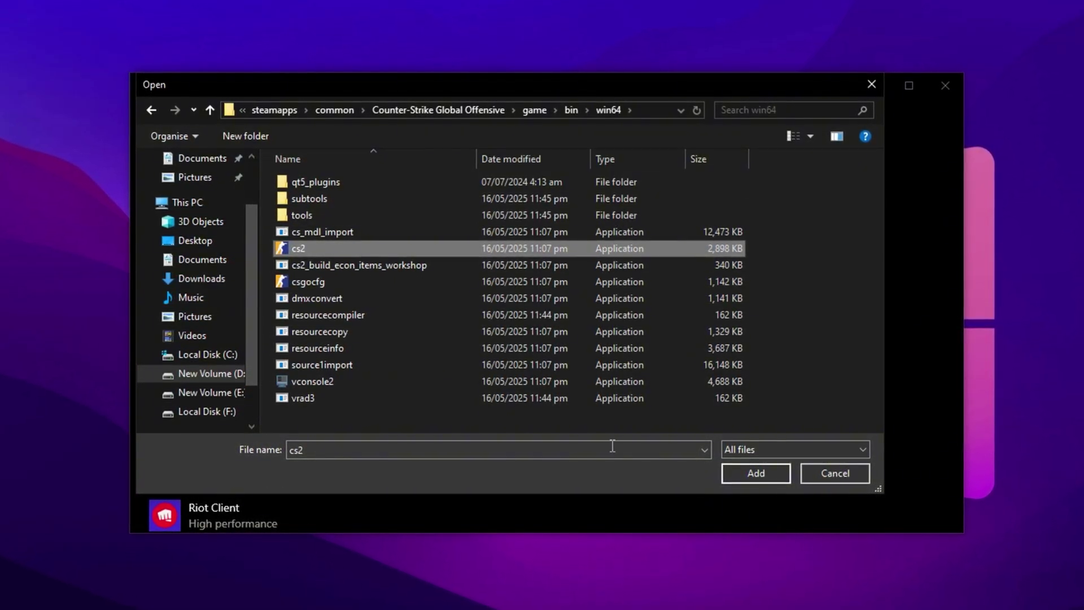
left_click(822, 472)
Step: Save cs2's graphics preference as High performance on the NVIDIA GeForce GTX 1050 Ti
scroll(523, 442, "down", 3)
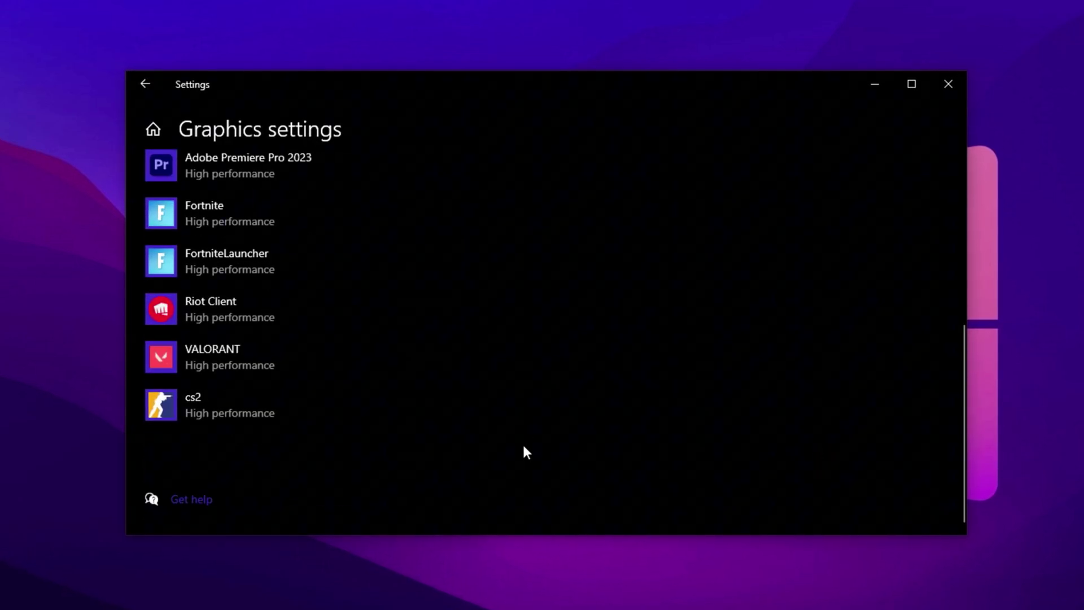
left_click(283, 409)
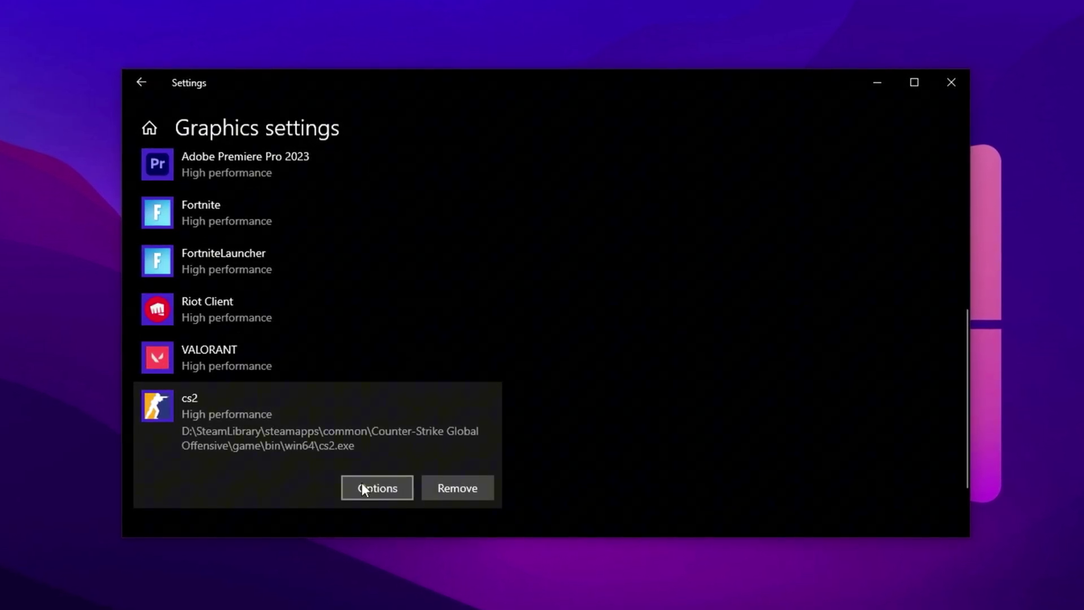
left_click(362, 483)
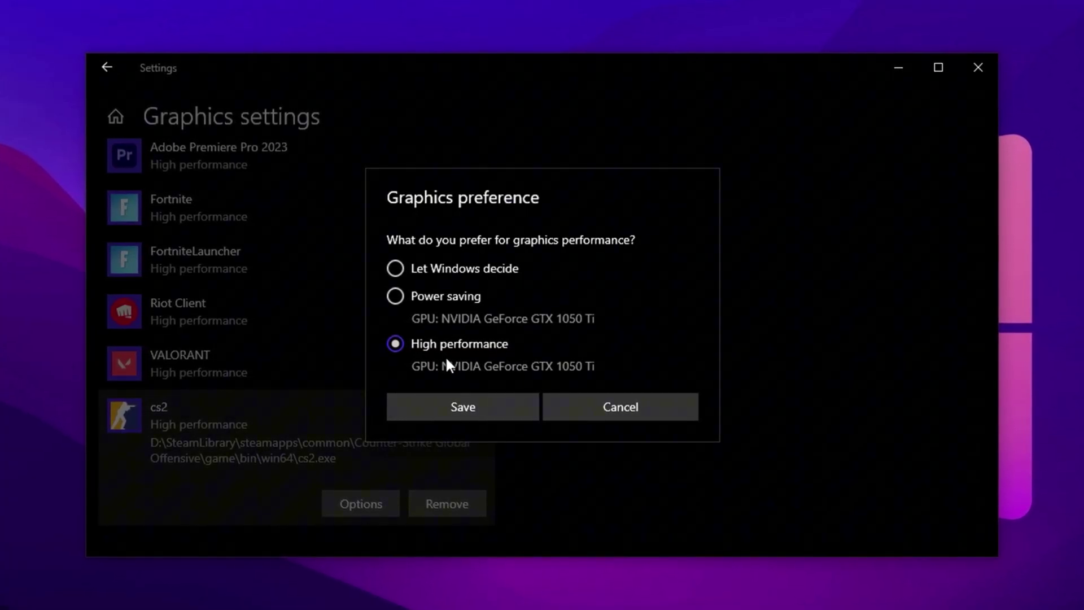
left_click(473, 409)
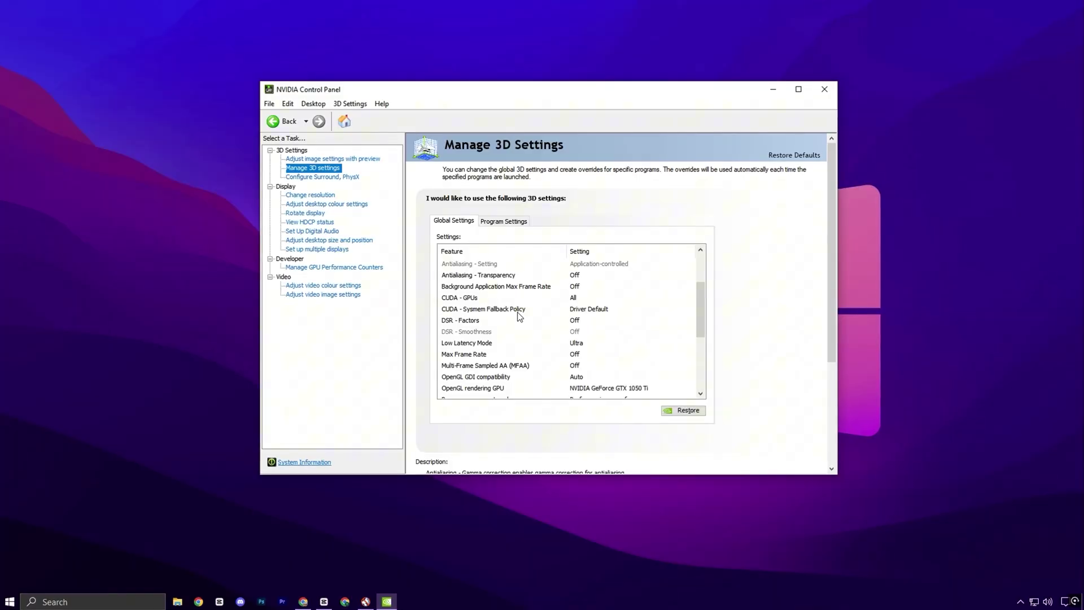
Step: Set global Power management mode to Prefer maximum performance in Manage 3D Settings
scroll(520, 316, "down", 2)
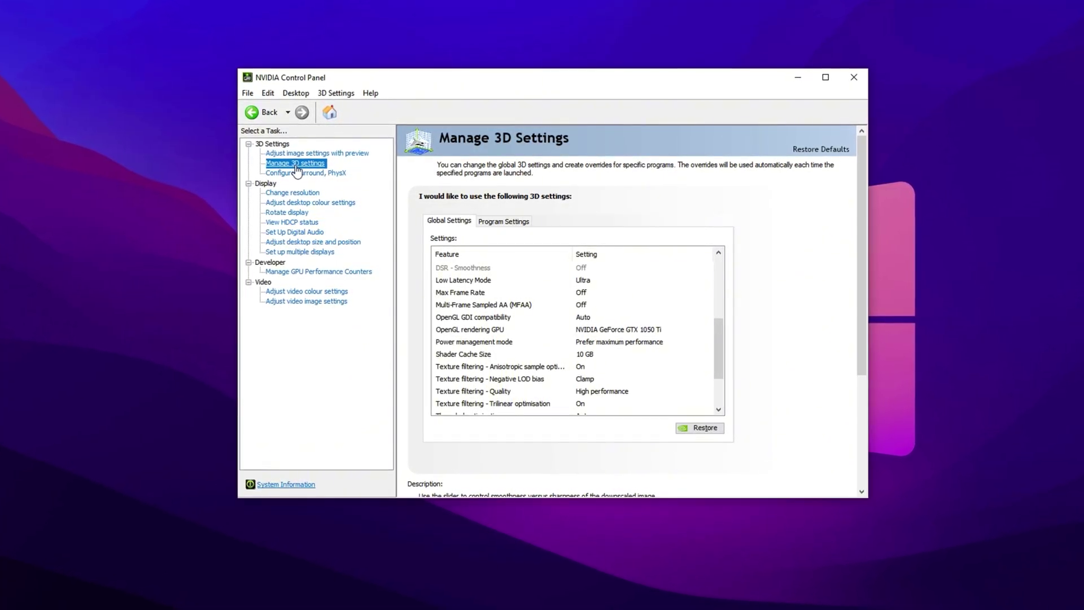
left_click(472, 348)
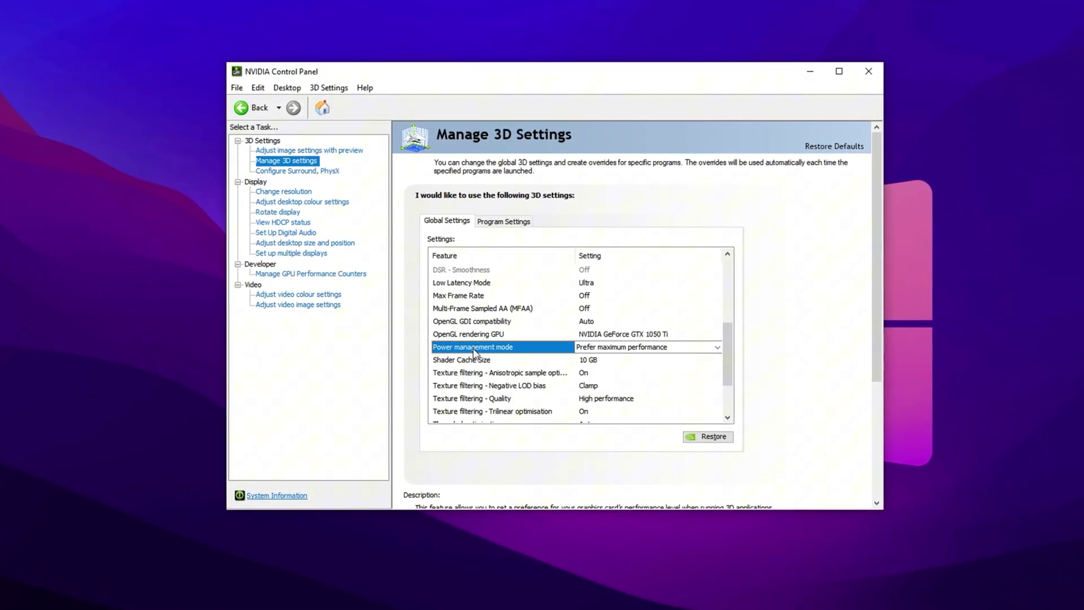
left_click(629, 348)
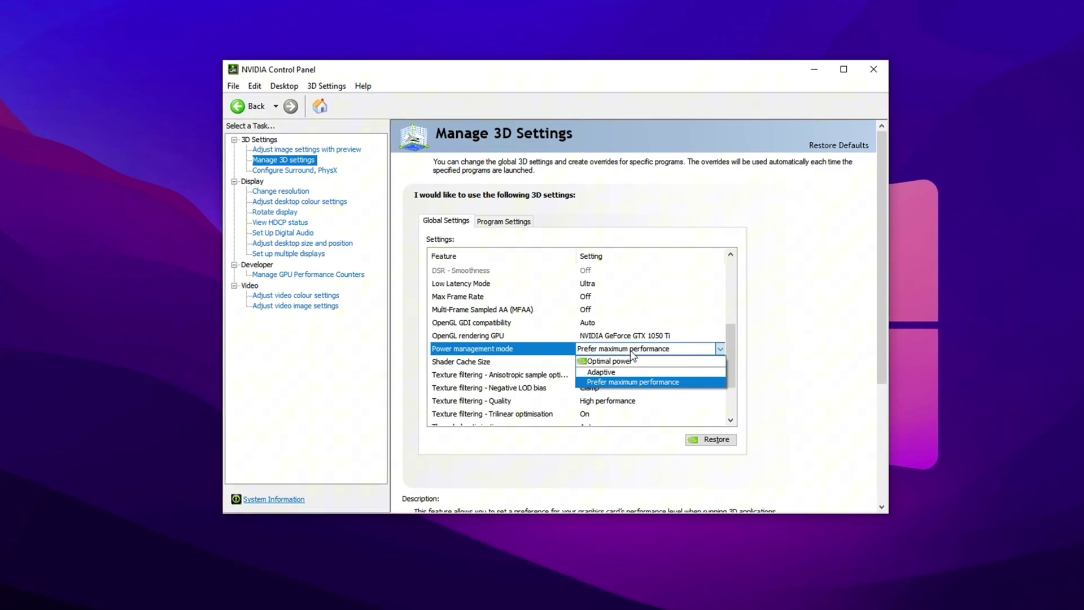
left_click(637, 349)
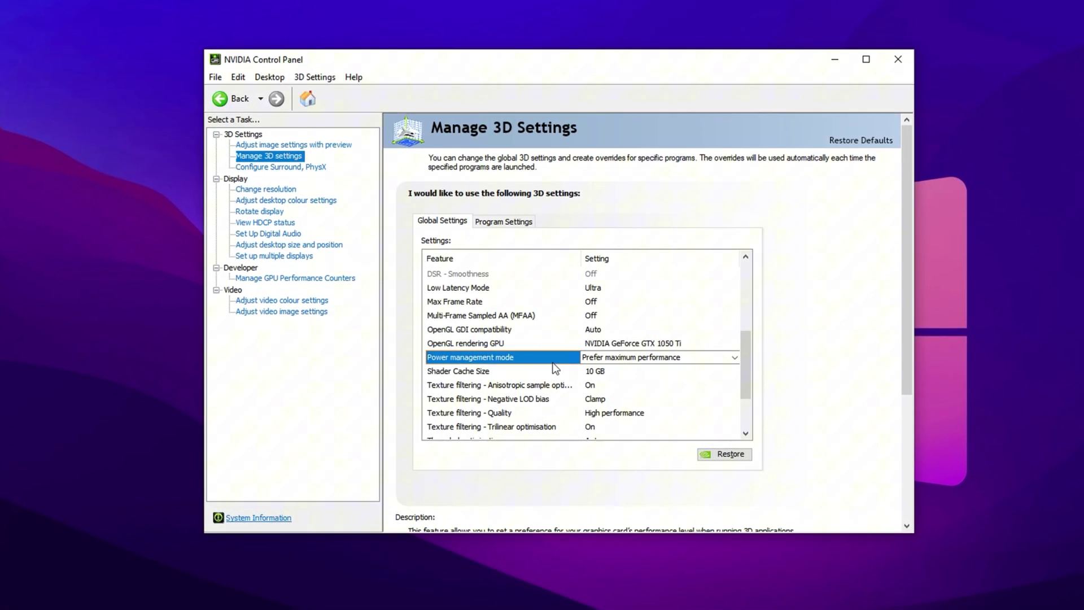
Step: Set global Texture filtering - Quality to High performance
scroll(635, 351, "down", 1)
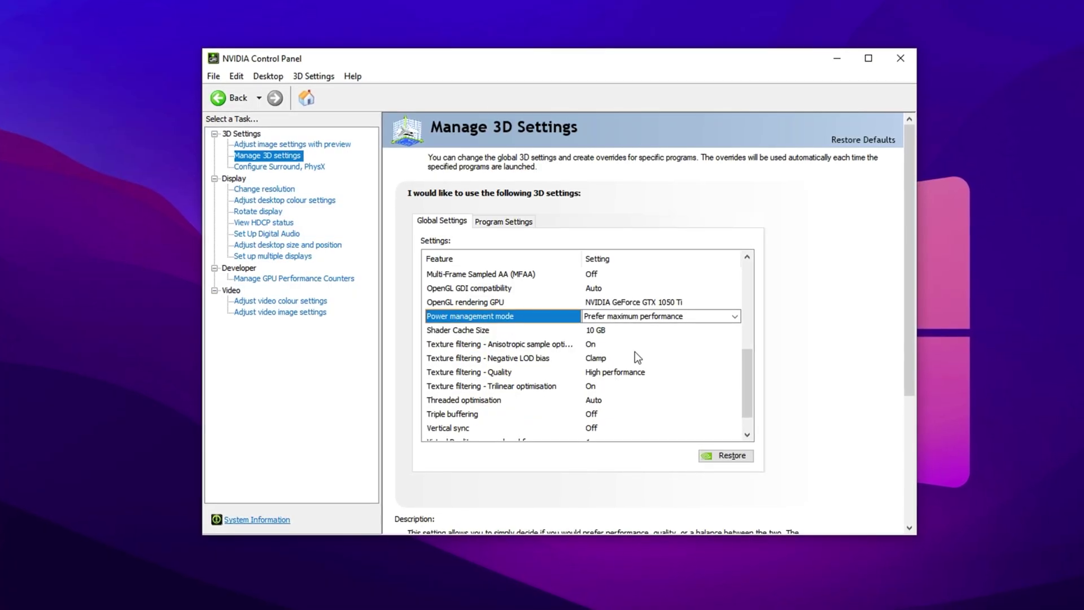
left_click(491, 373)
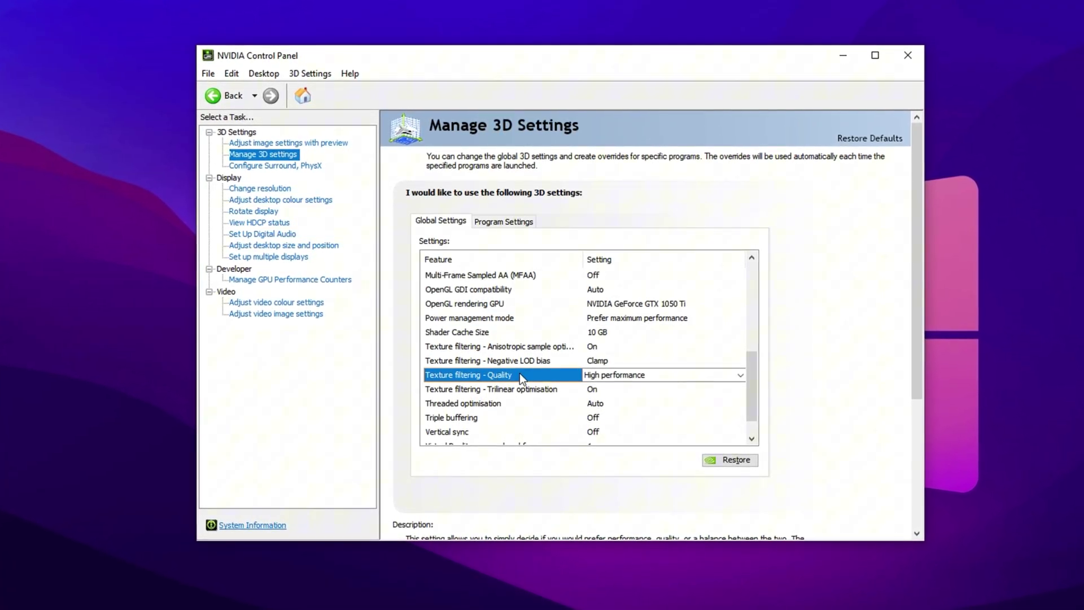
left_click(617, 375)
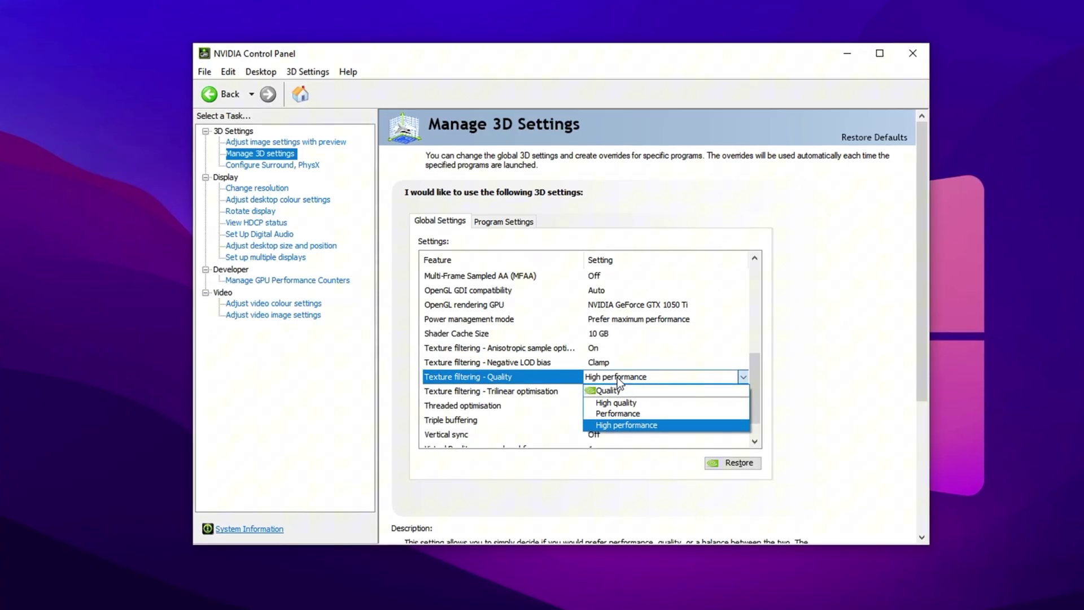
left_click(620, 382)
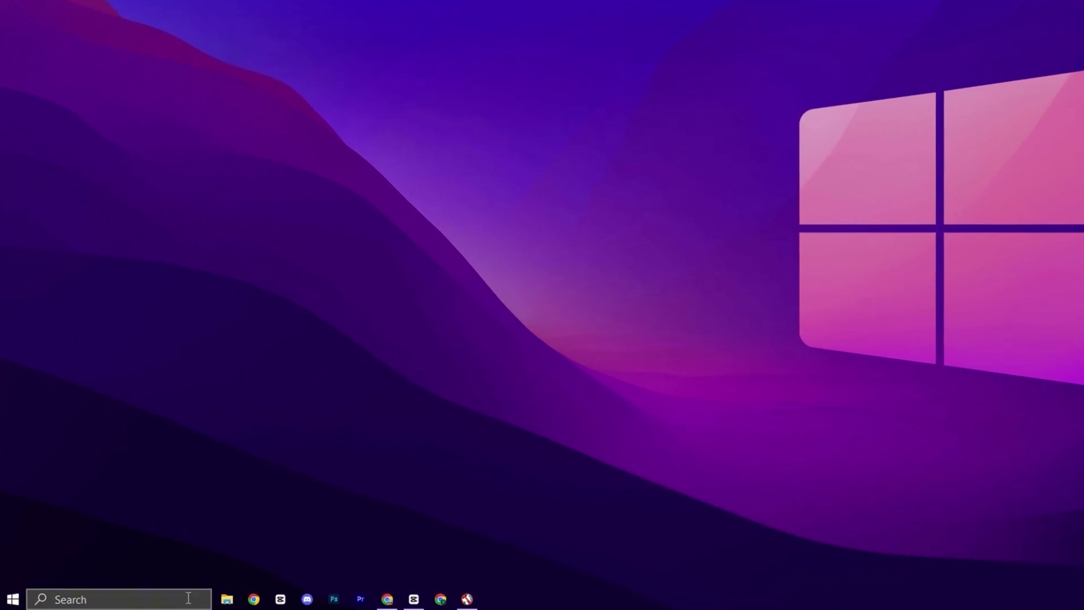
Step: Find Power Options via a 'power' search, activate Ultimate Performance, and open its plan settings
key("super+s")
type("power")
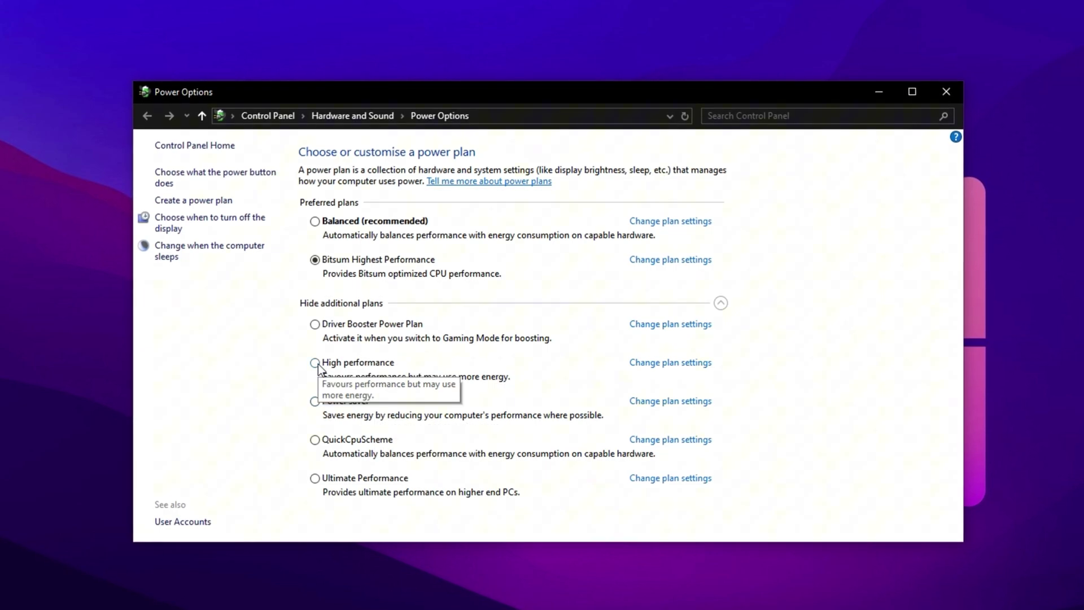
left_click(315, 479)
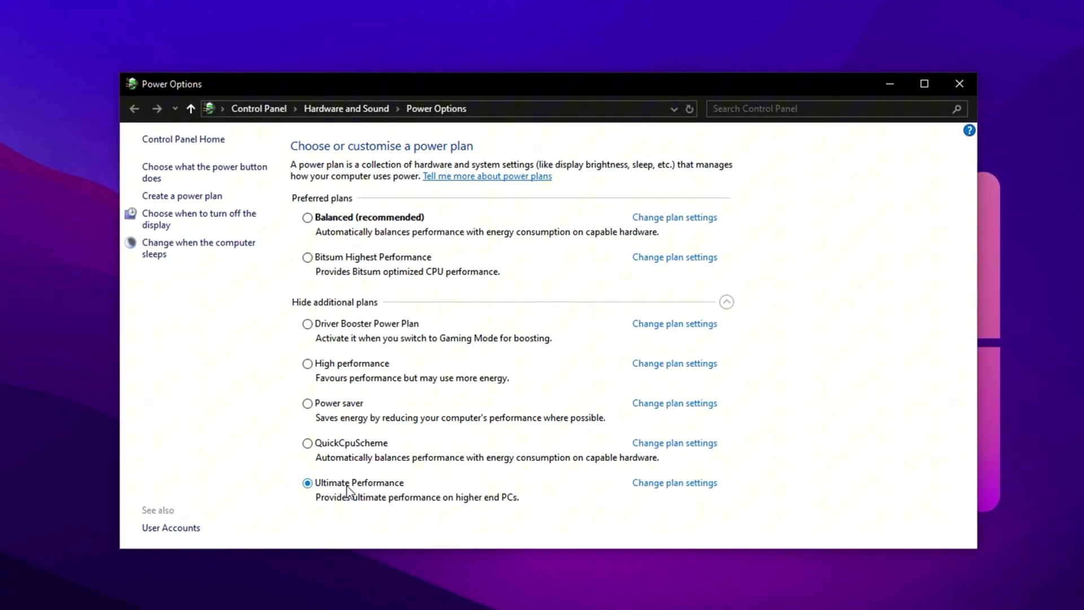
left_click(660, 485)
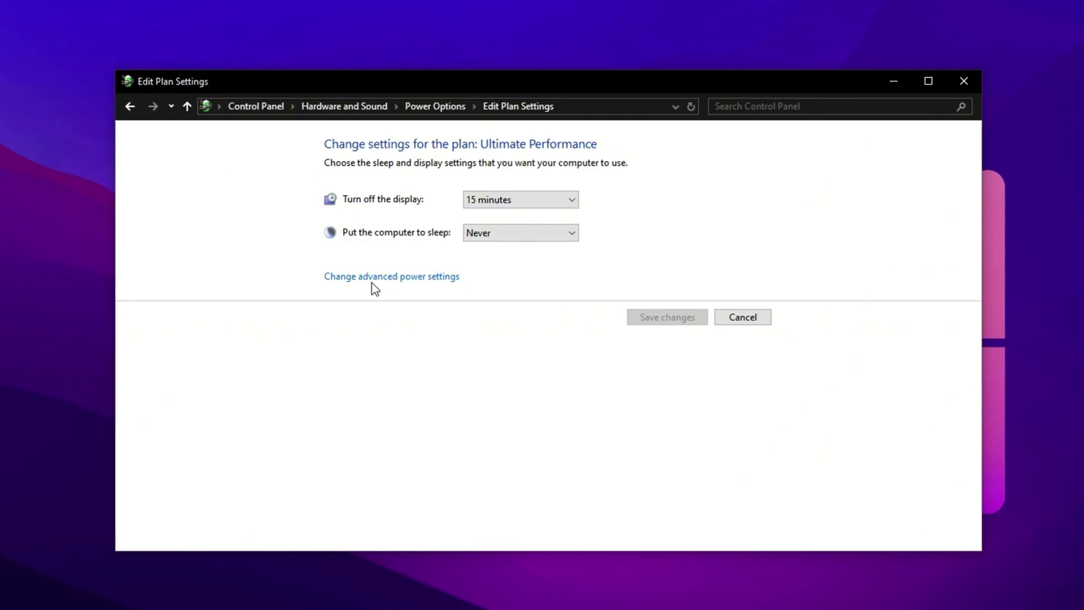
Step: Check advanced settings: PCI Express Link State Power Management Off, core parking minimum cores 100%
left_click(353, 278)
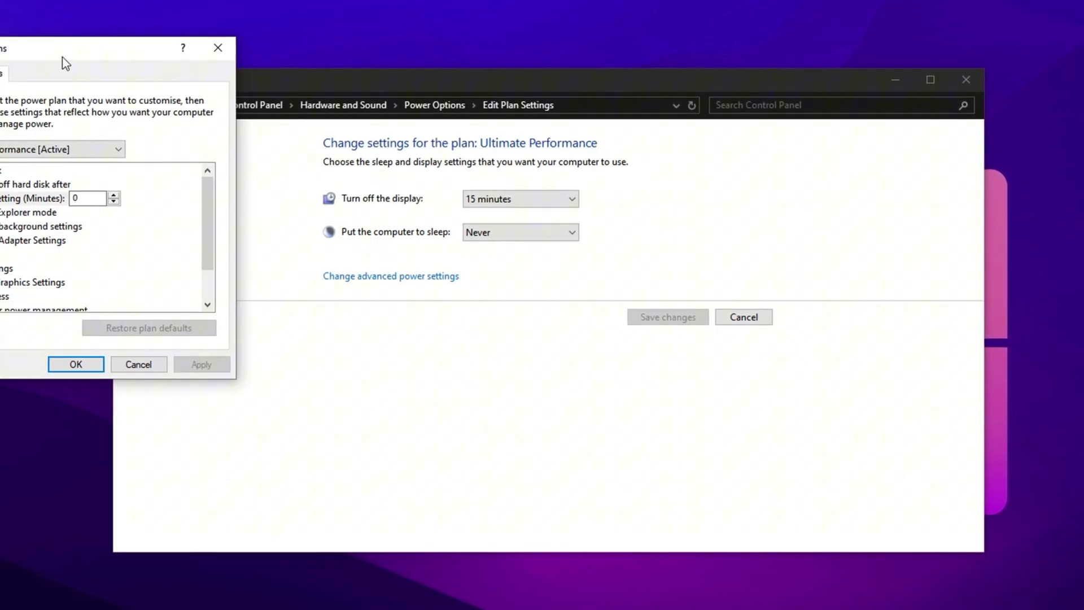
left_click_drag(61, 54, 499, 142)
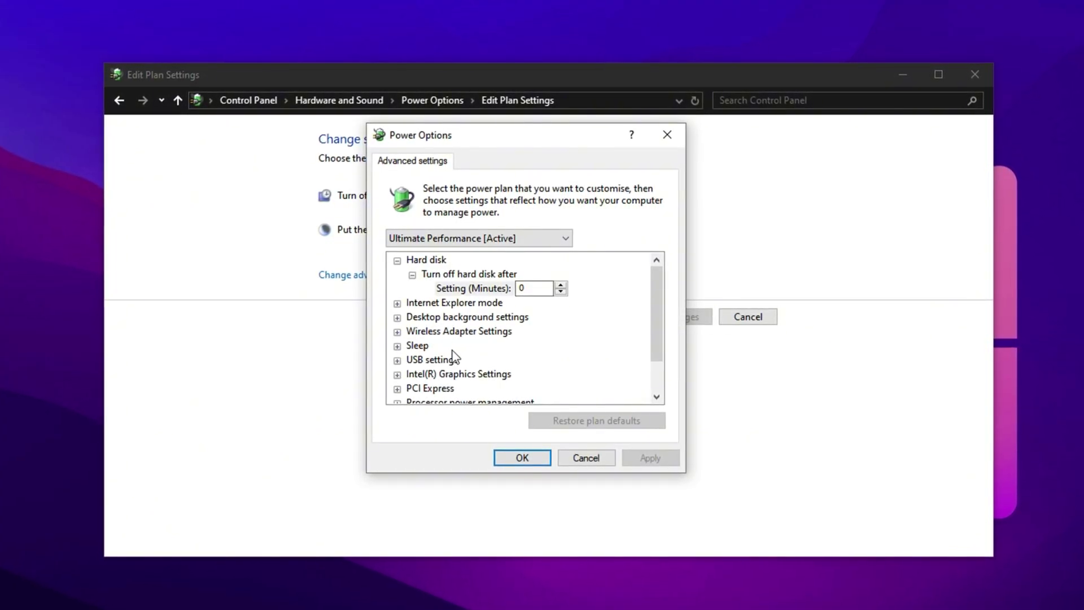
double_click(430, 389)
double_click(459, 390)
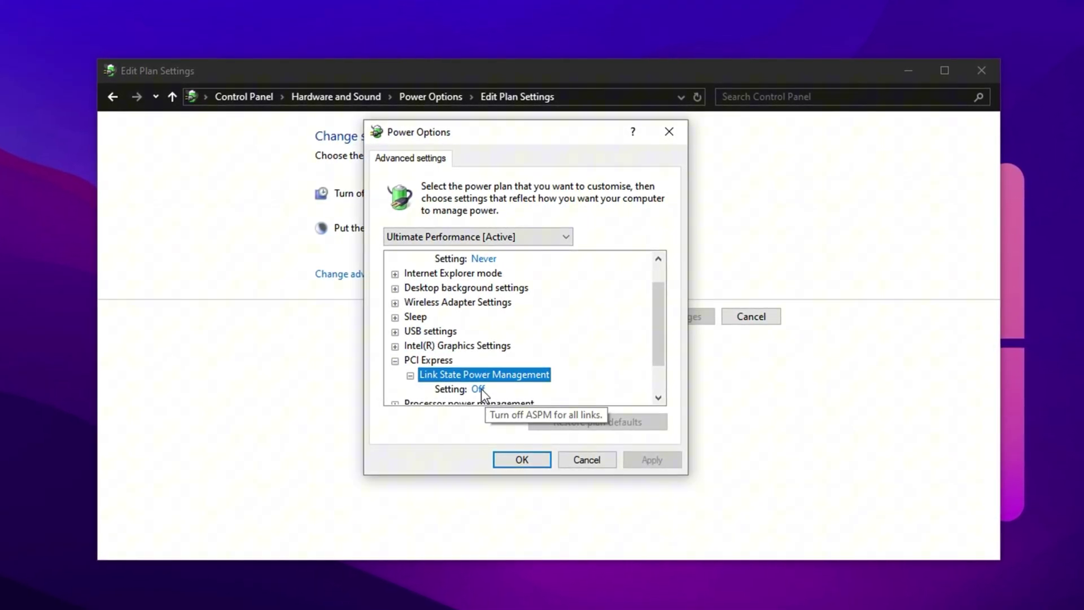
scroll(487, 371, "down", 1)
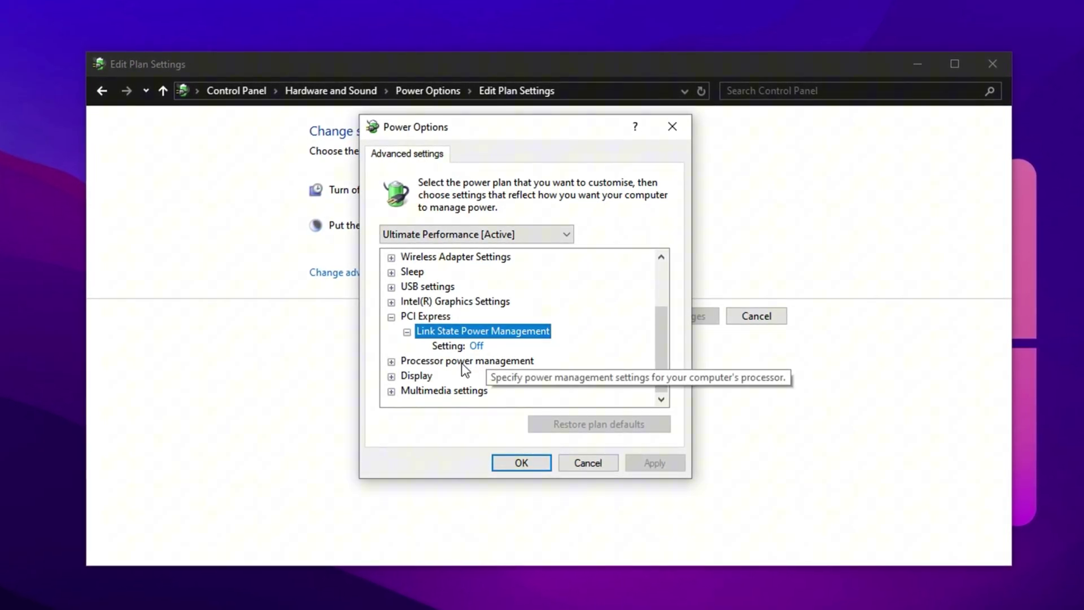
double_click(467, 361)
double_click(481, 316)
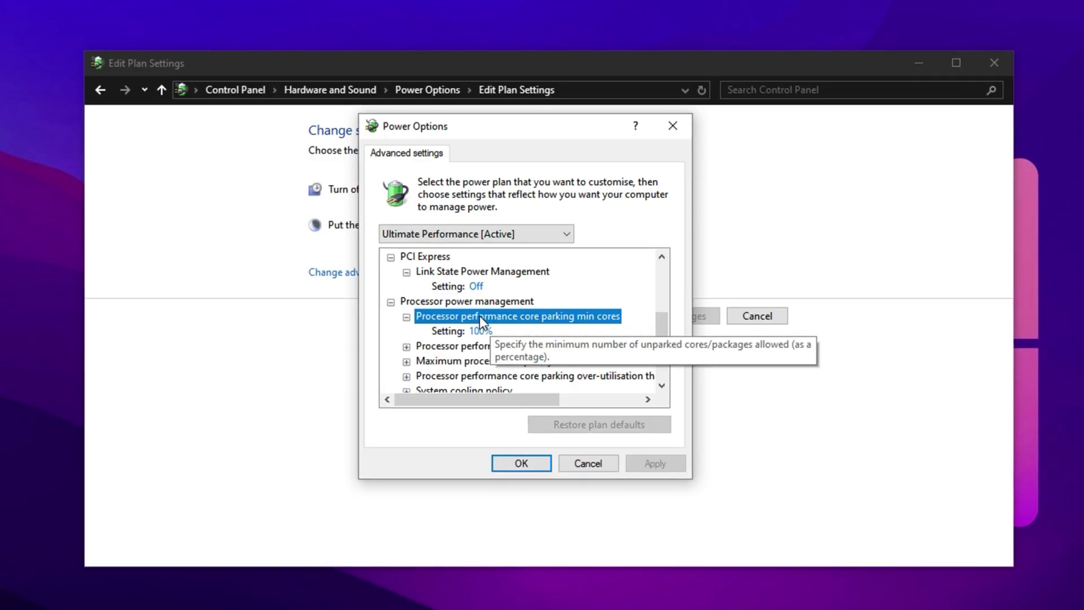
double_click(473, 346)
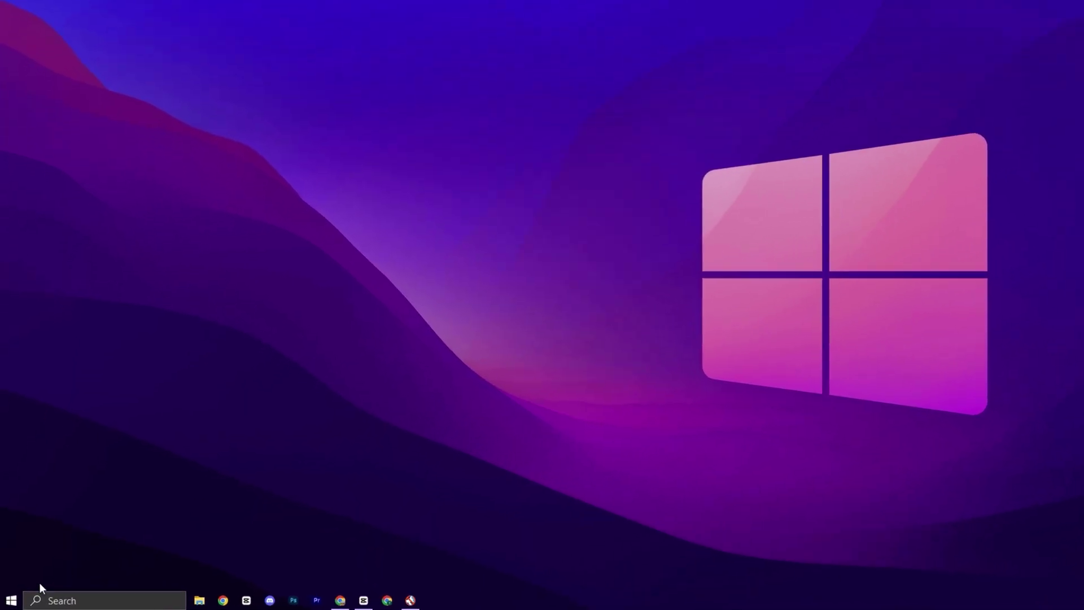
Step: Run msconfig from the Run prompt and show System Configuration's Services tab
right_click(11, 598)
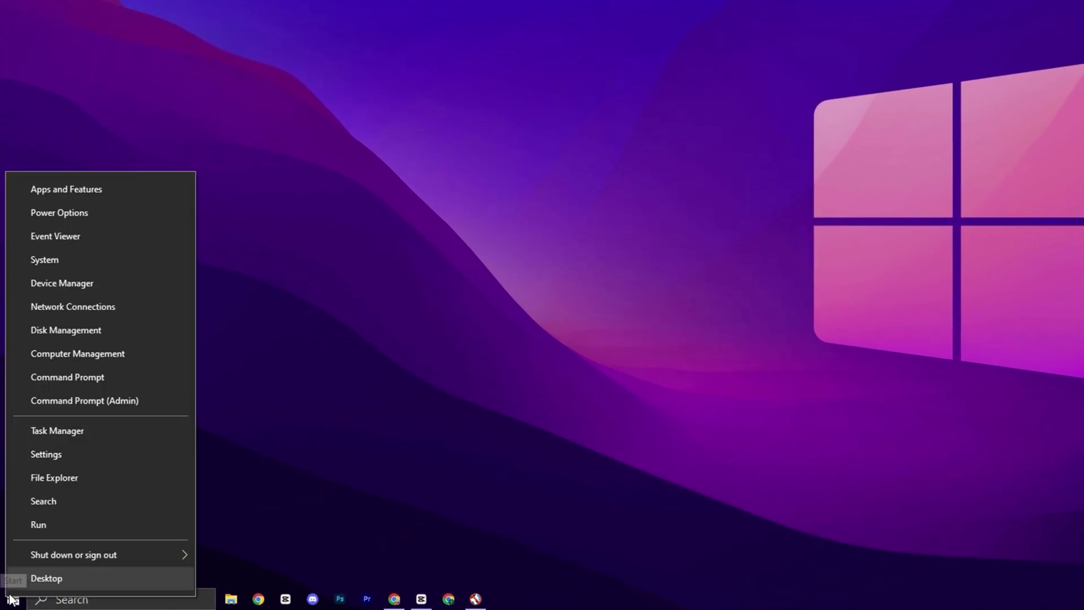
left_click(75, 527)
left_click_drag(134, 446, 584, 207)
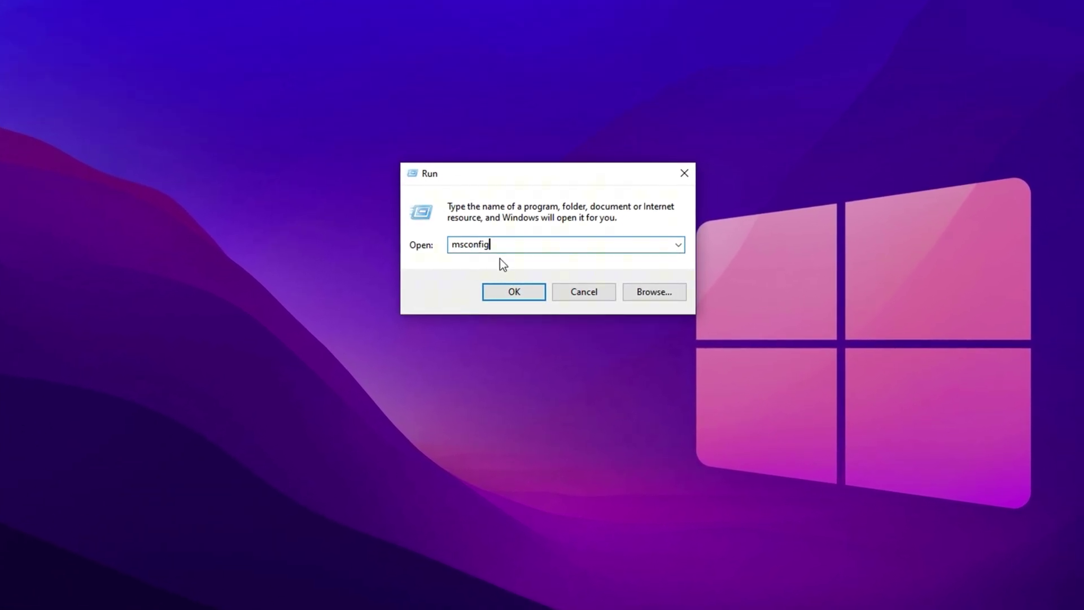
left_click(505, 291)
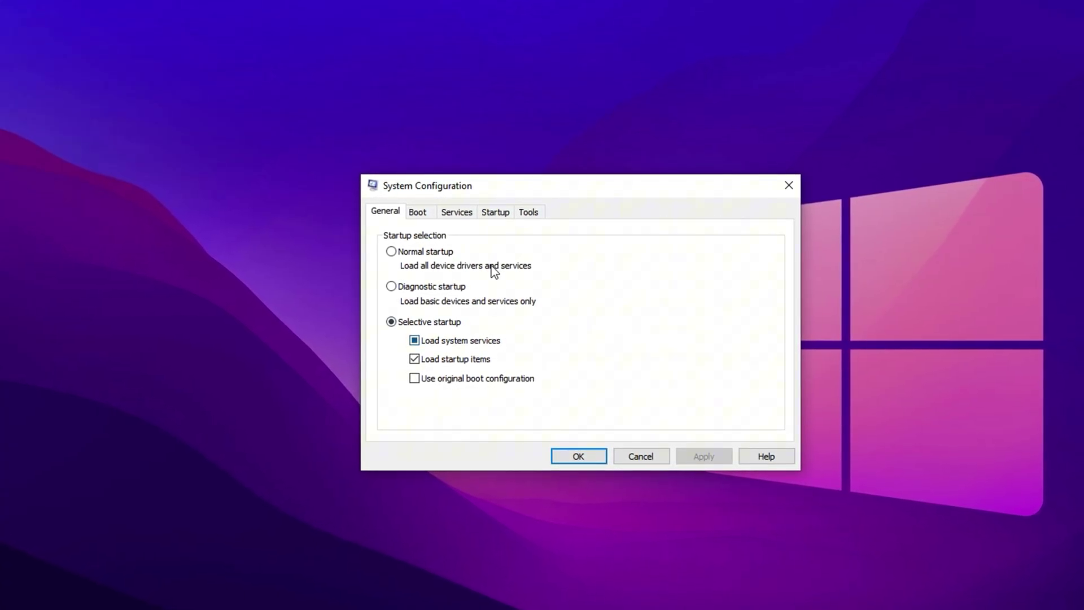
left_click(446, 214)
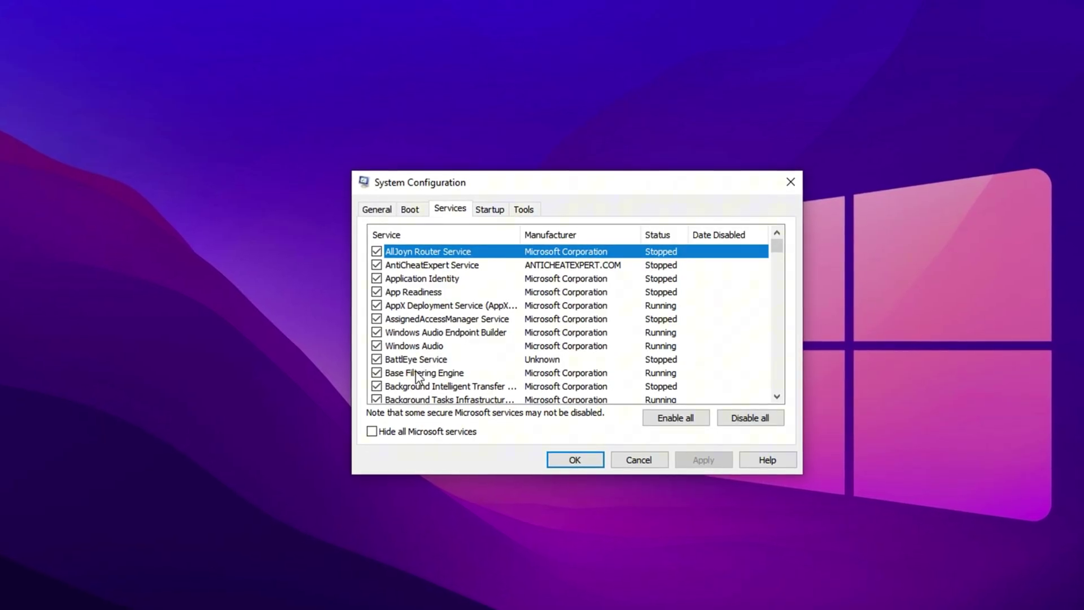
Step: Hide all Microsoft services and scroll through the remaining third-party services
left_click(372, 433)
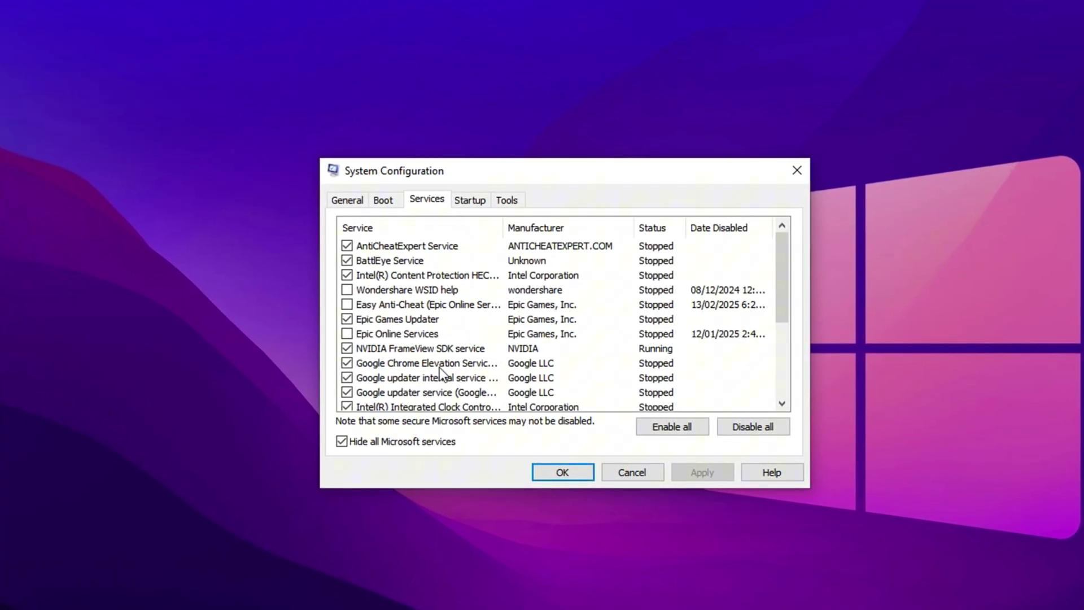
scroll(442, 365, "down", 3)
scroll(441, 366, "up", 1)
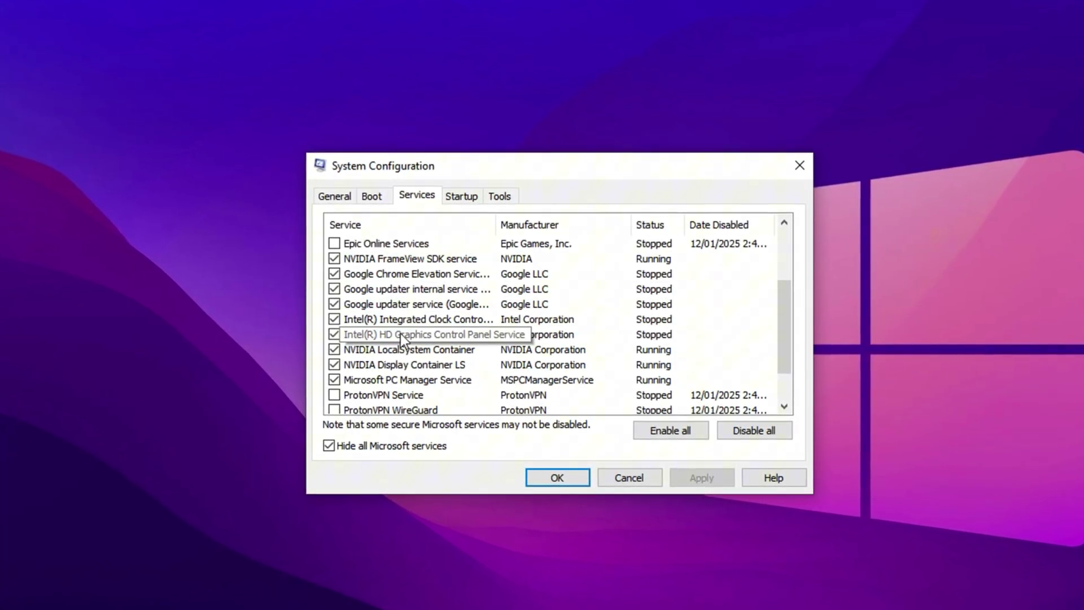
scroll(395, 340, "up", 2)
scroll(399, 344, "down", 2)
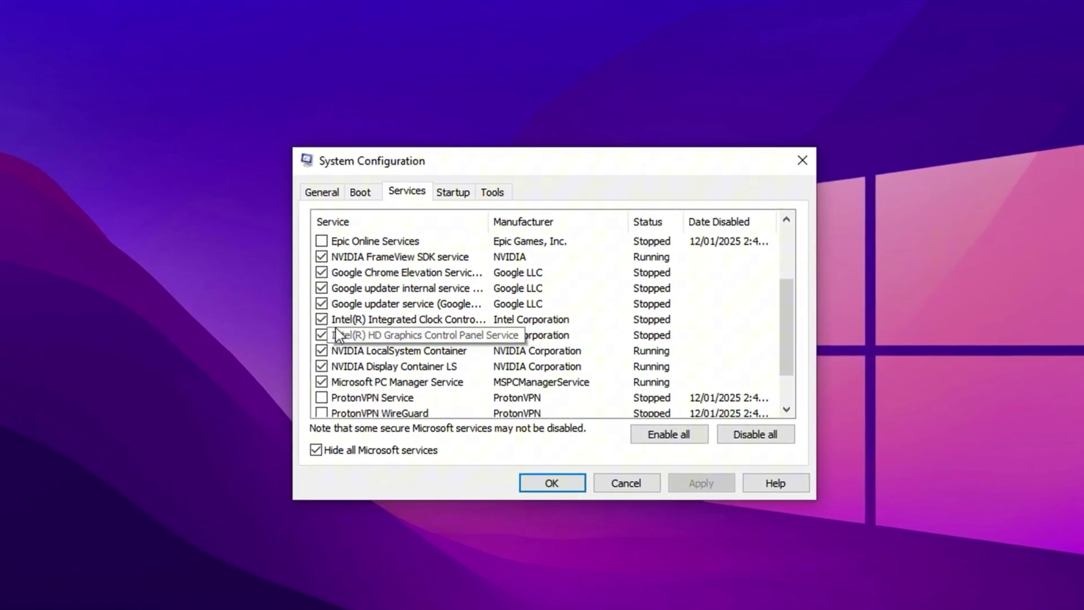
scroll(330, 325, "up", 1)
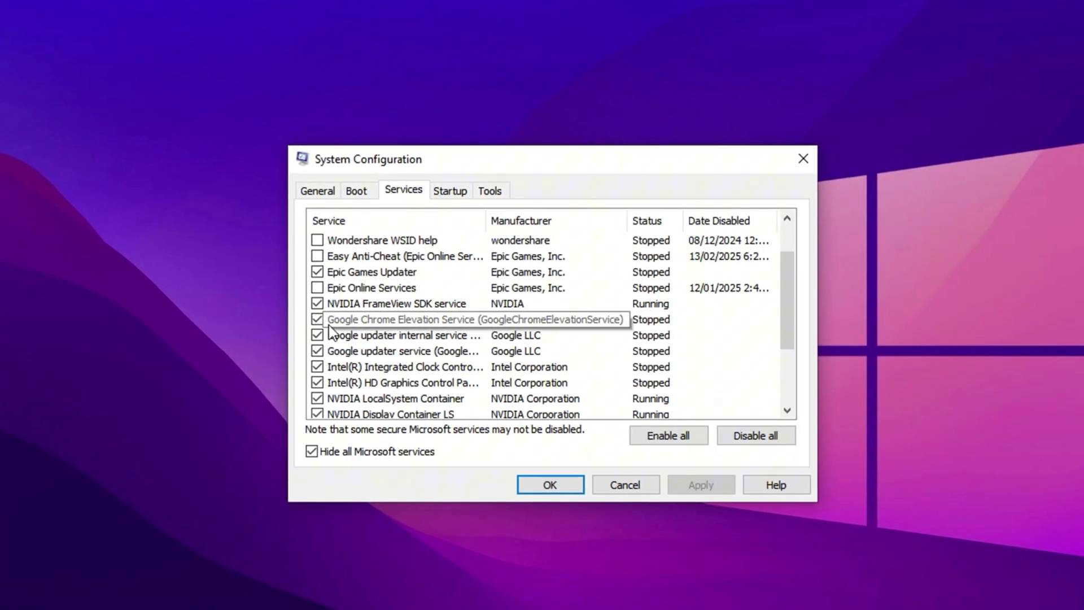
scroll(339, 282, "up", 1)
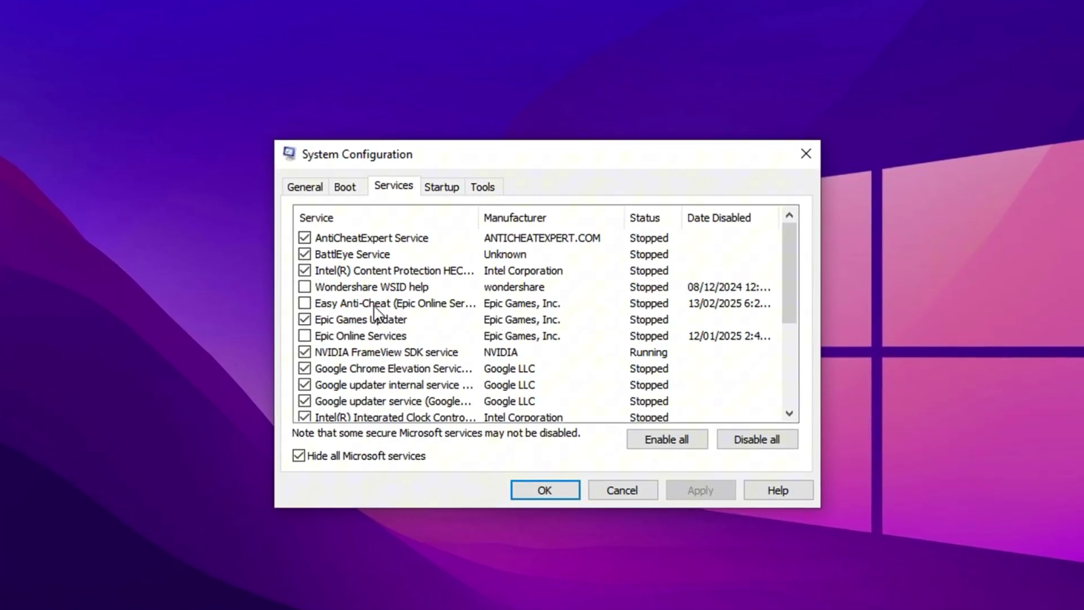
scroll(361, 316, "down", 3)
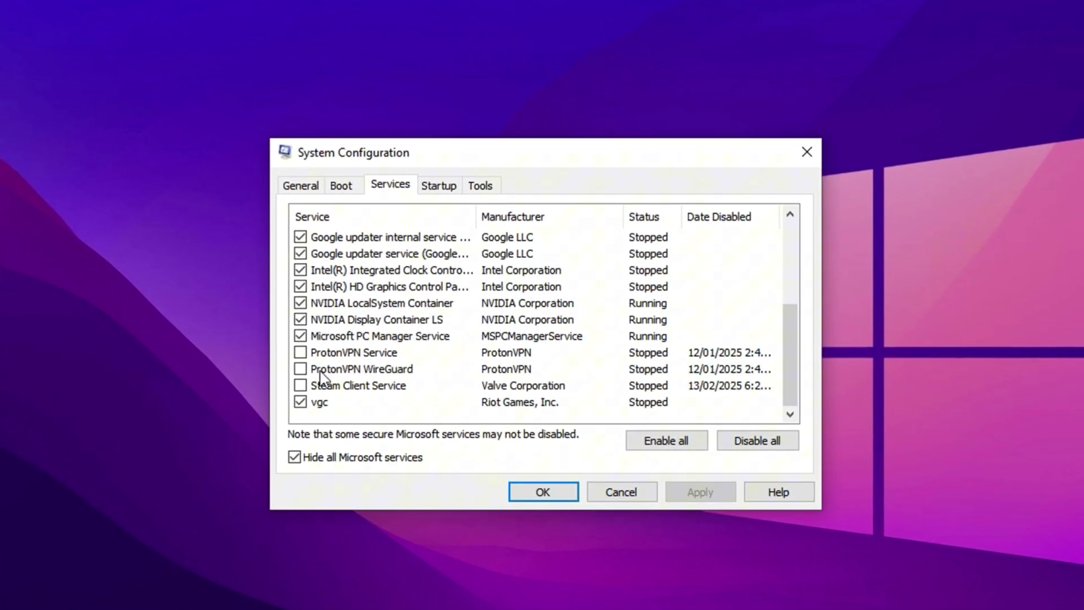